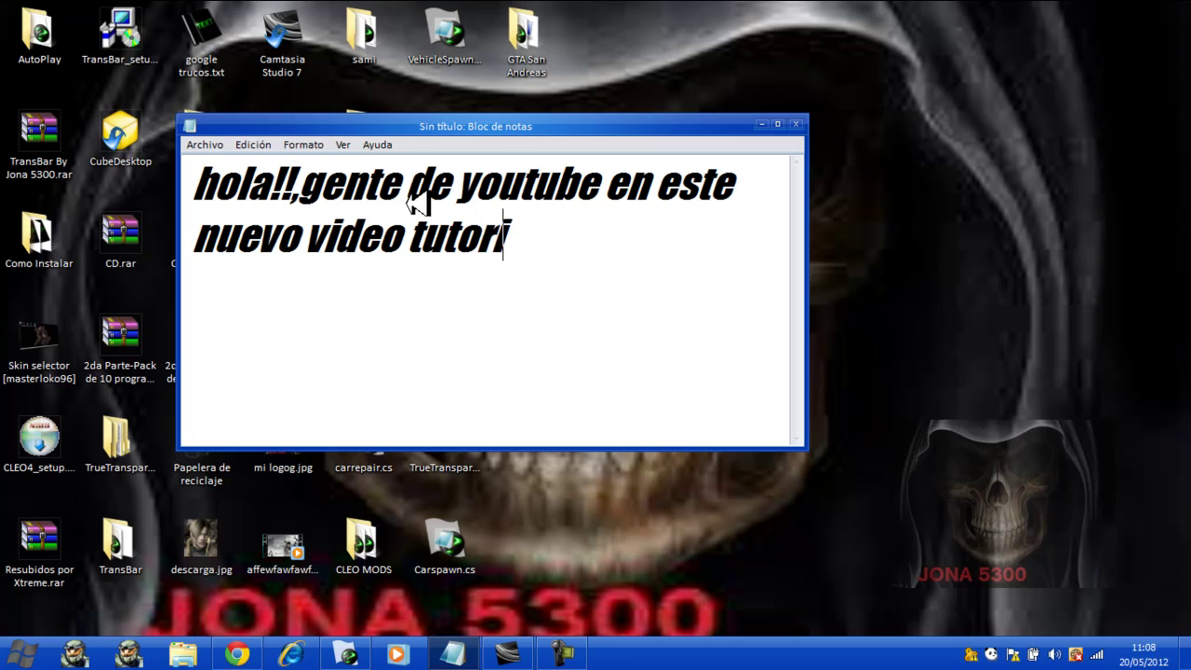
- Complete the word "tutorial" in the note and continue with "les enseñare a como tener la barra de tareas"
text(l)
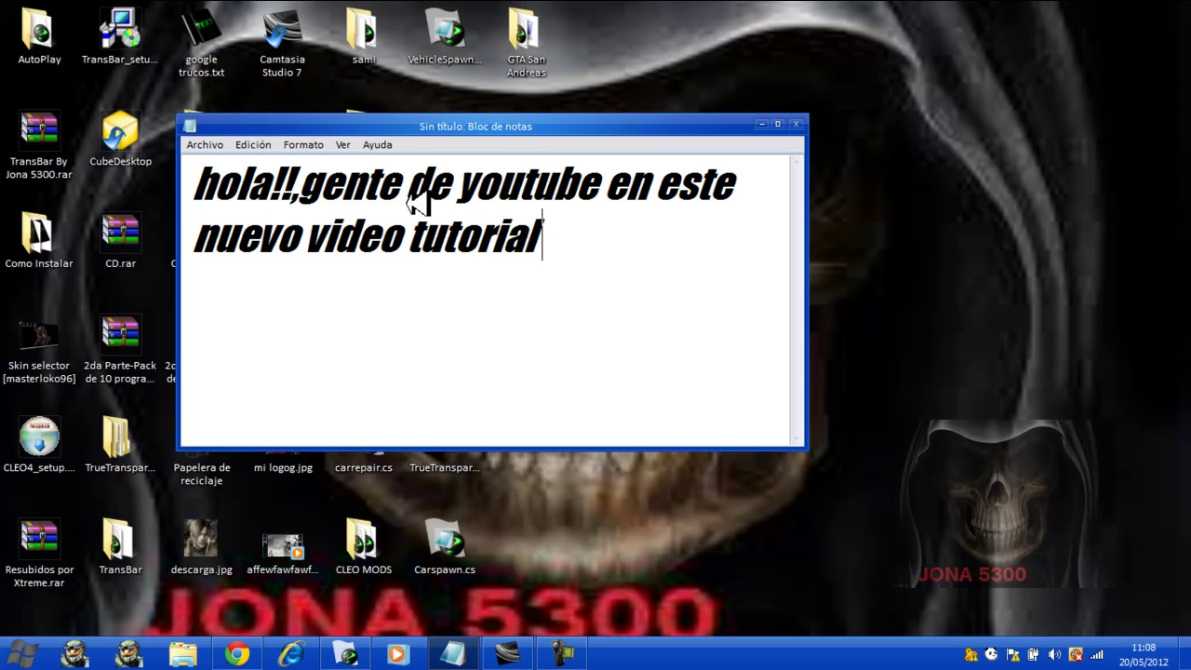
text( les ens)
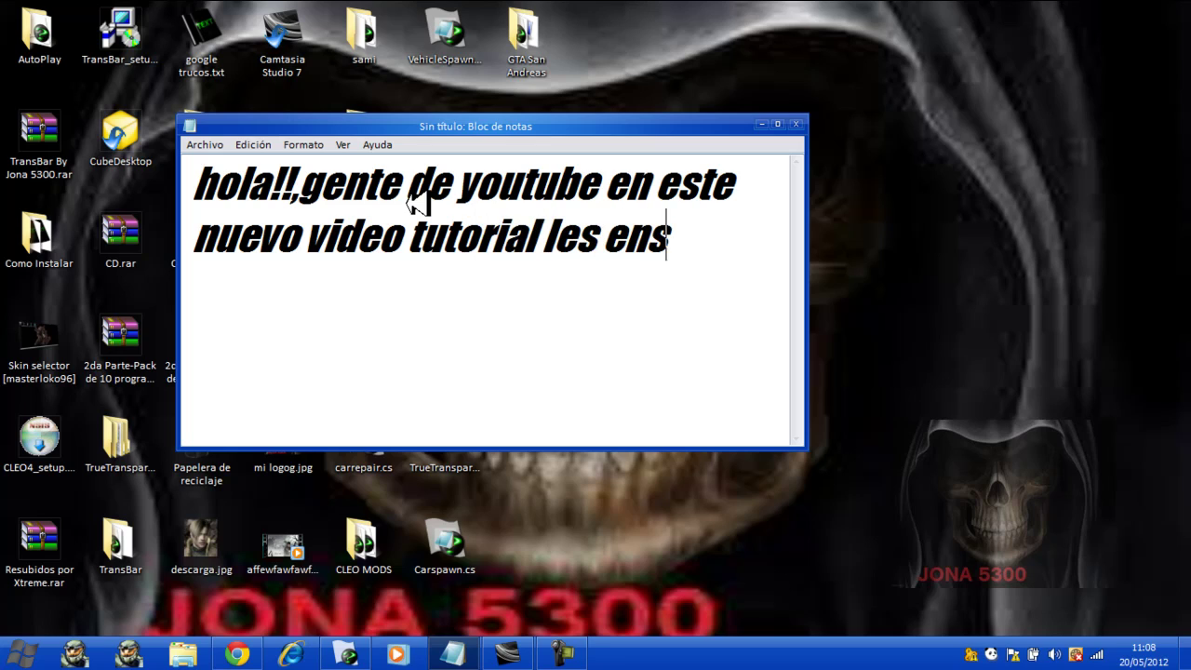
text(eñare)
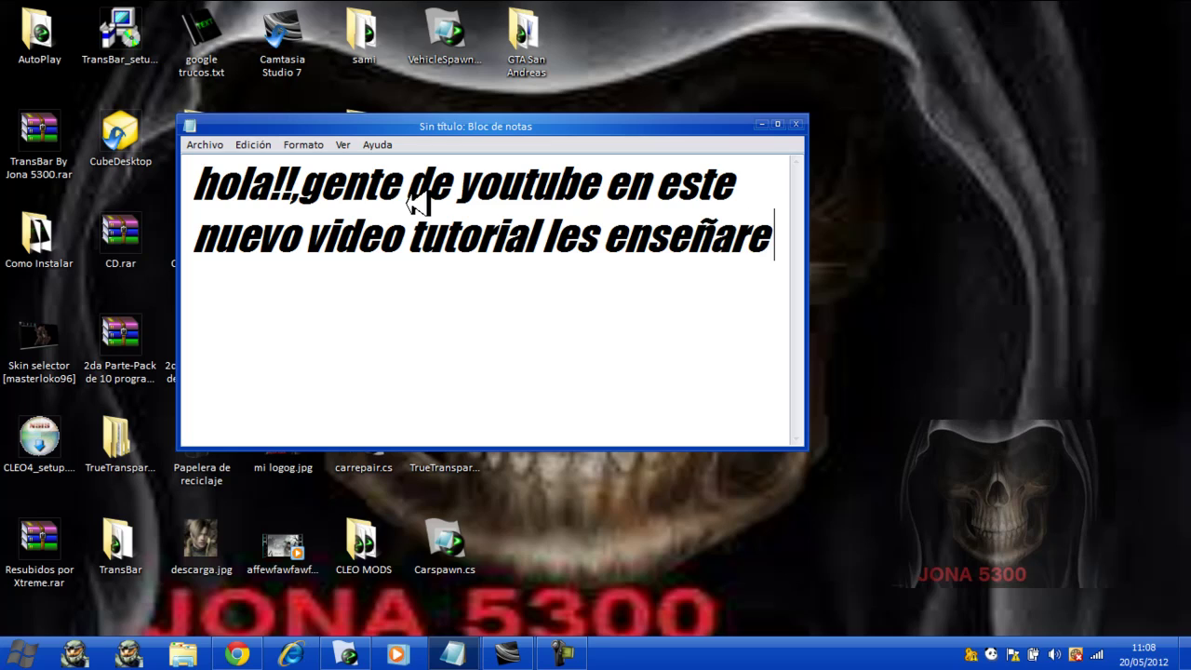
text( a com)
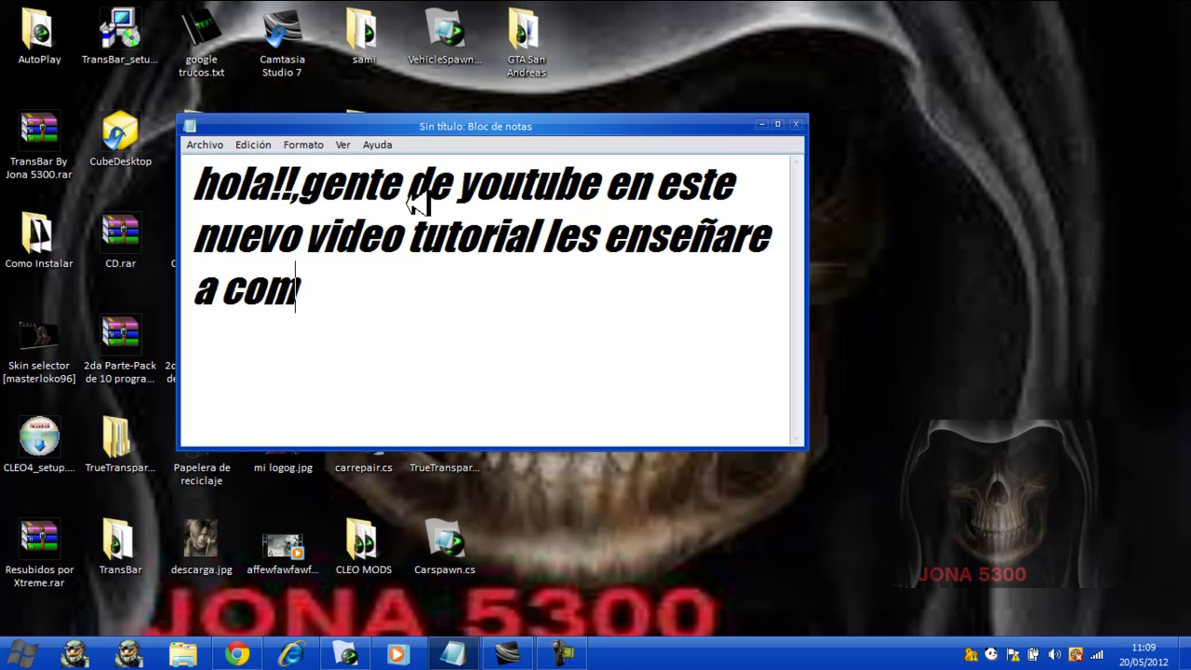
text(o ten)
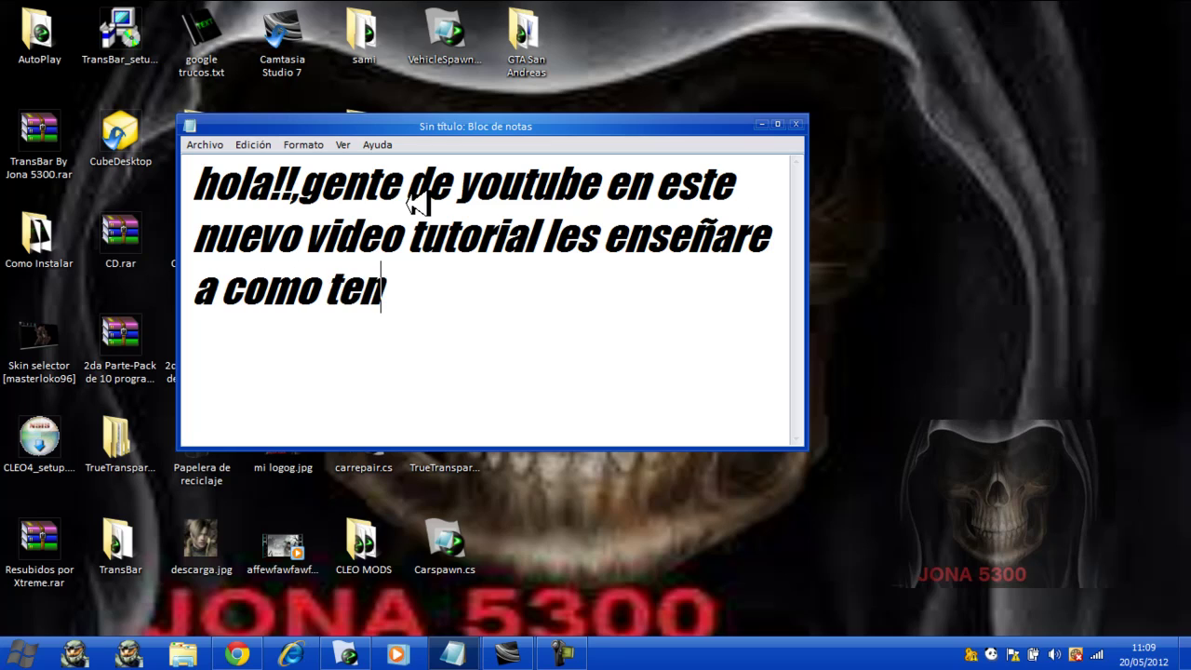
text(er la)
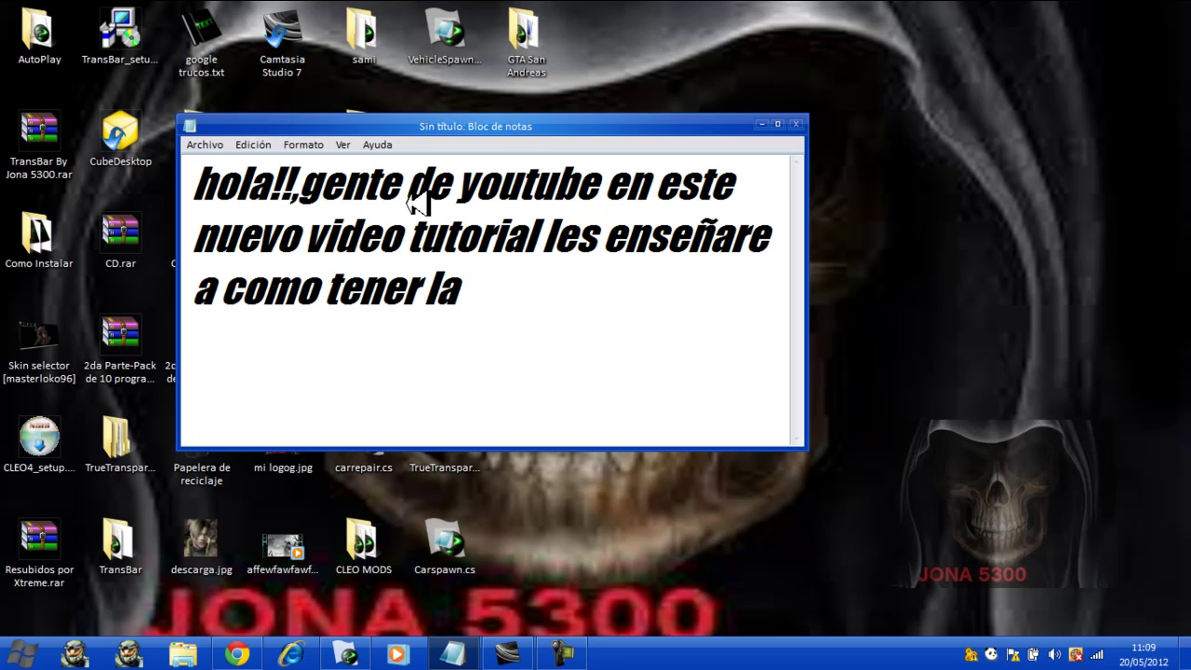
text( barra d)
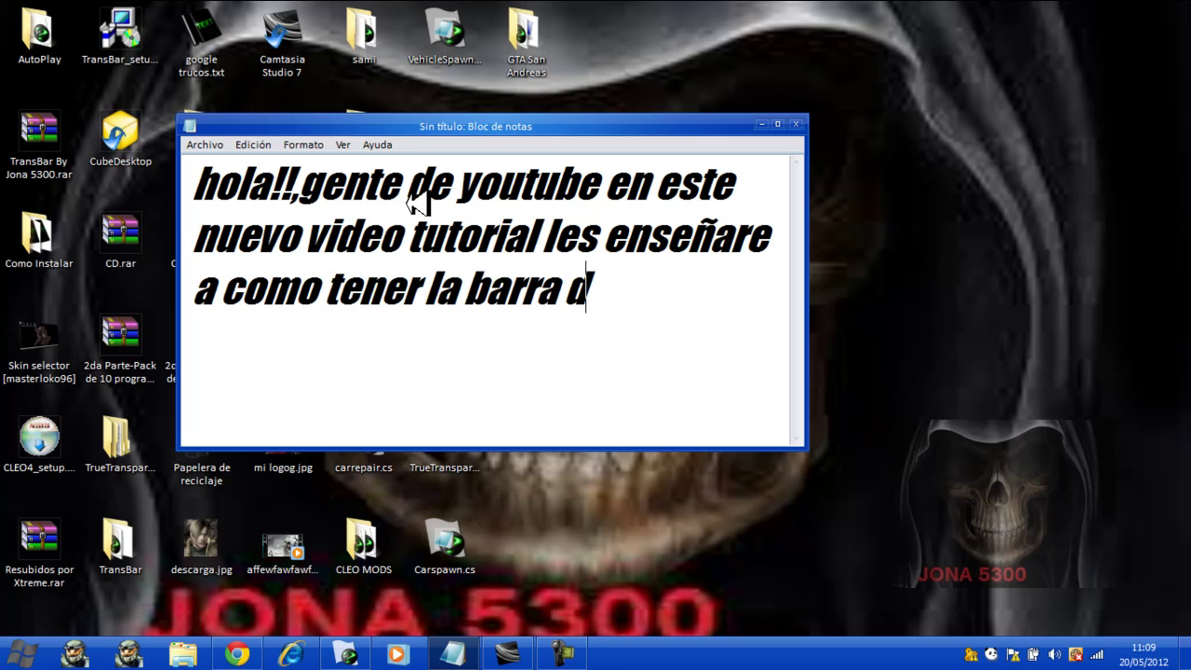
text(e tareas)
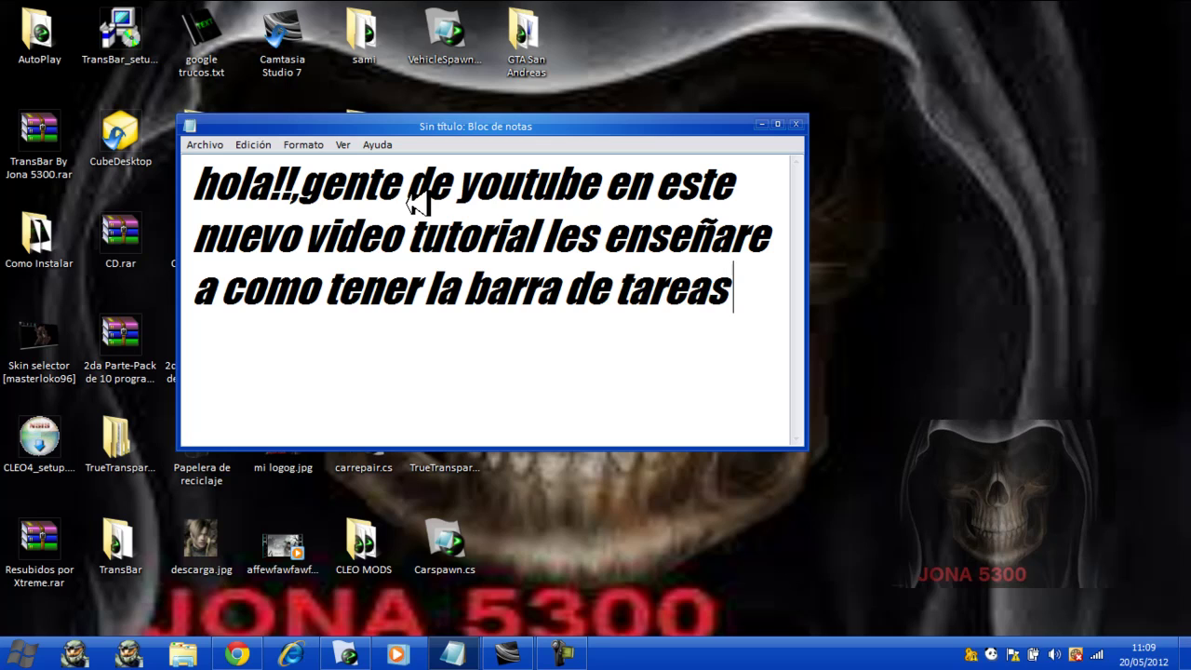
text(tra)
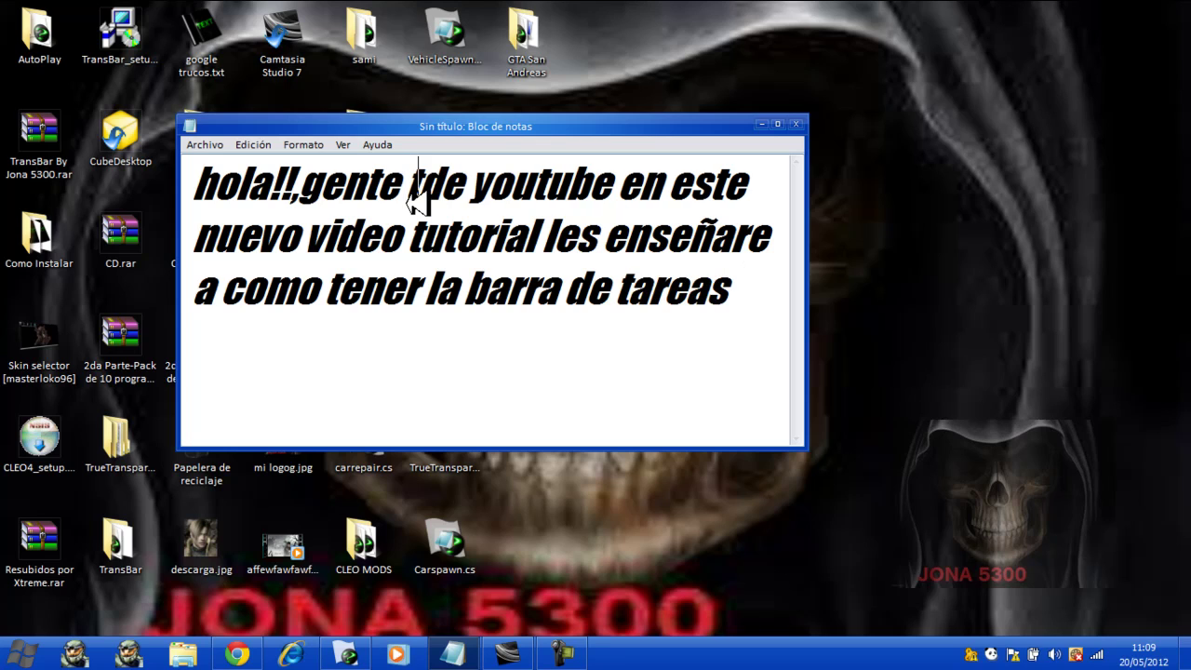
key(BackSpace)
key(BackSpace)
key(BackSpace)
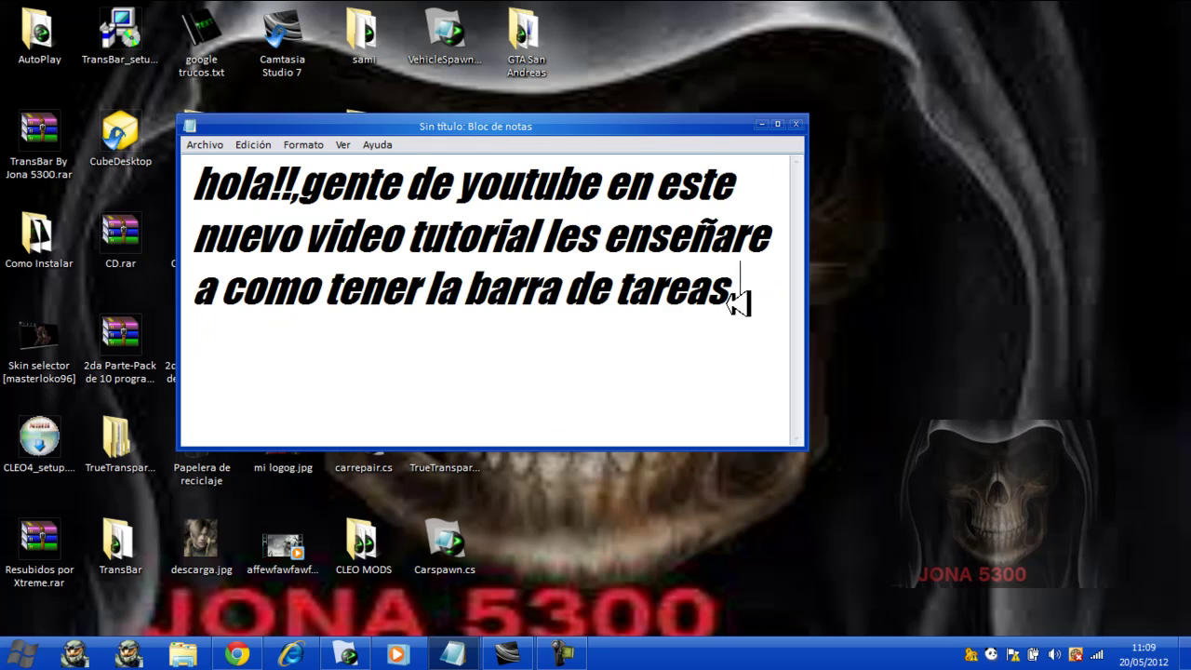
- Continue the text after "tareas" with "transparente, bien"
text(trans)
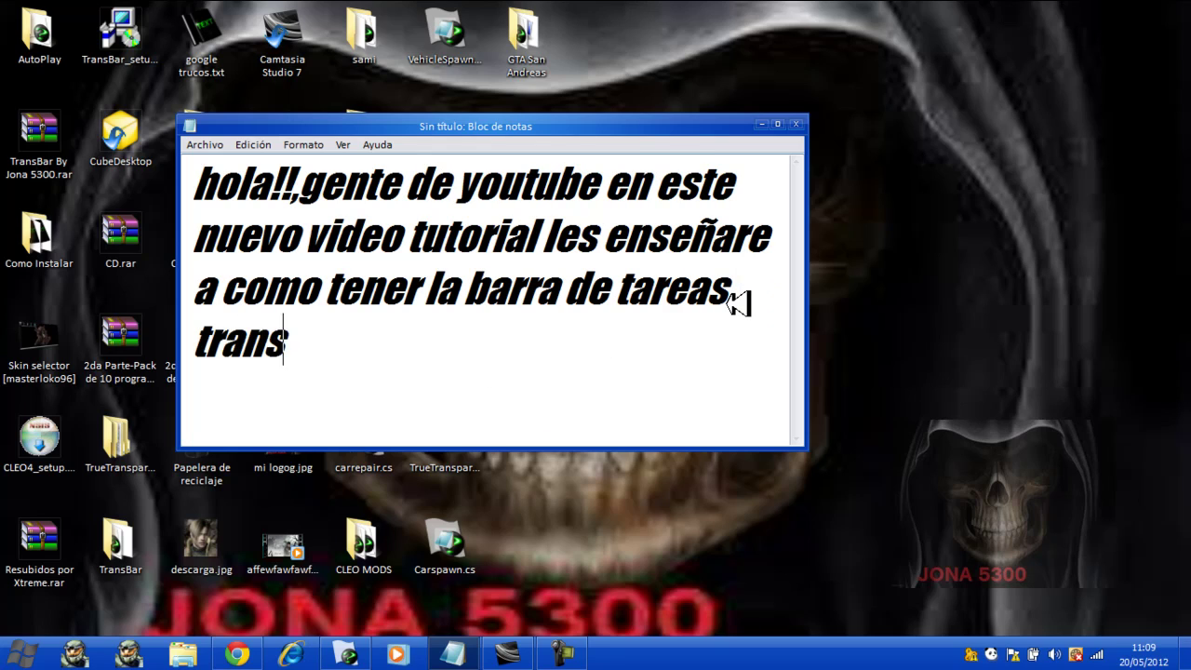
text(parent)
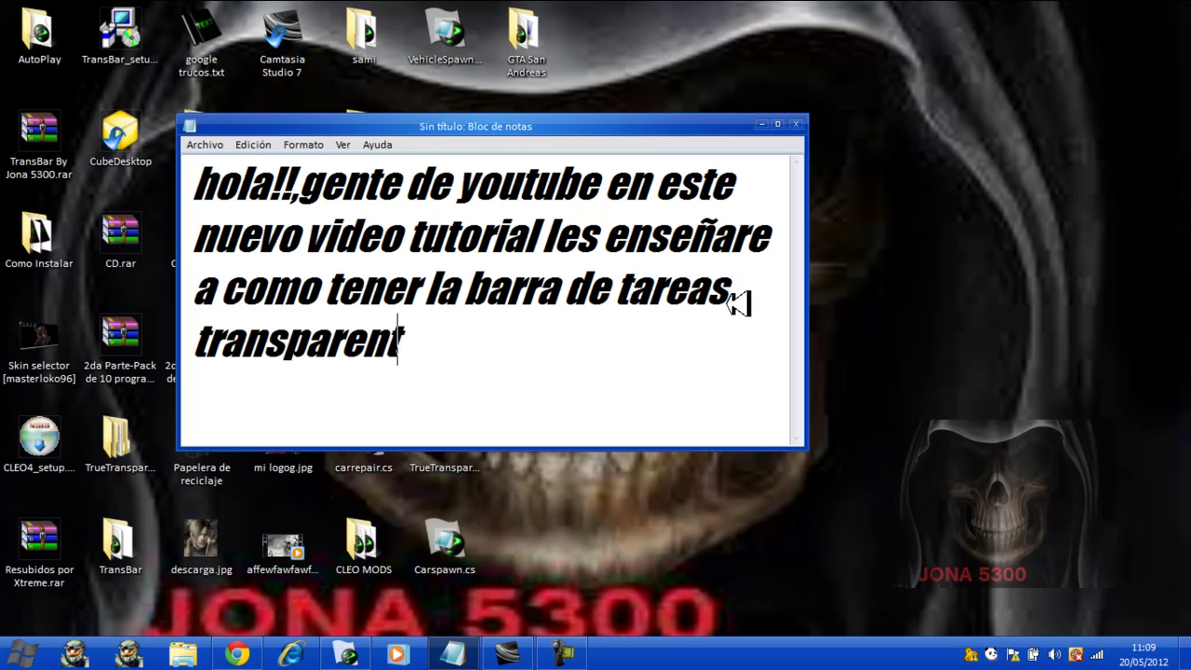
text(e, bien)
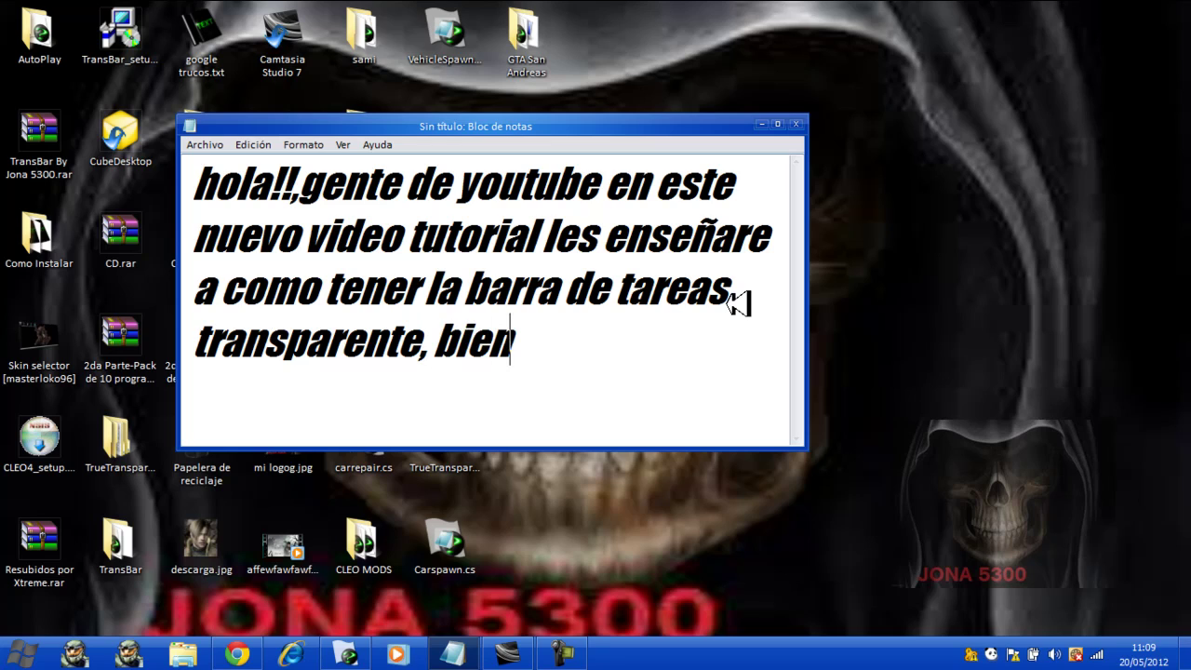
- Add the download instruction "primero vamos al link de la descripsion del video" after "bien"
text( pri)
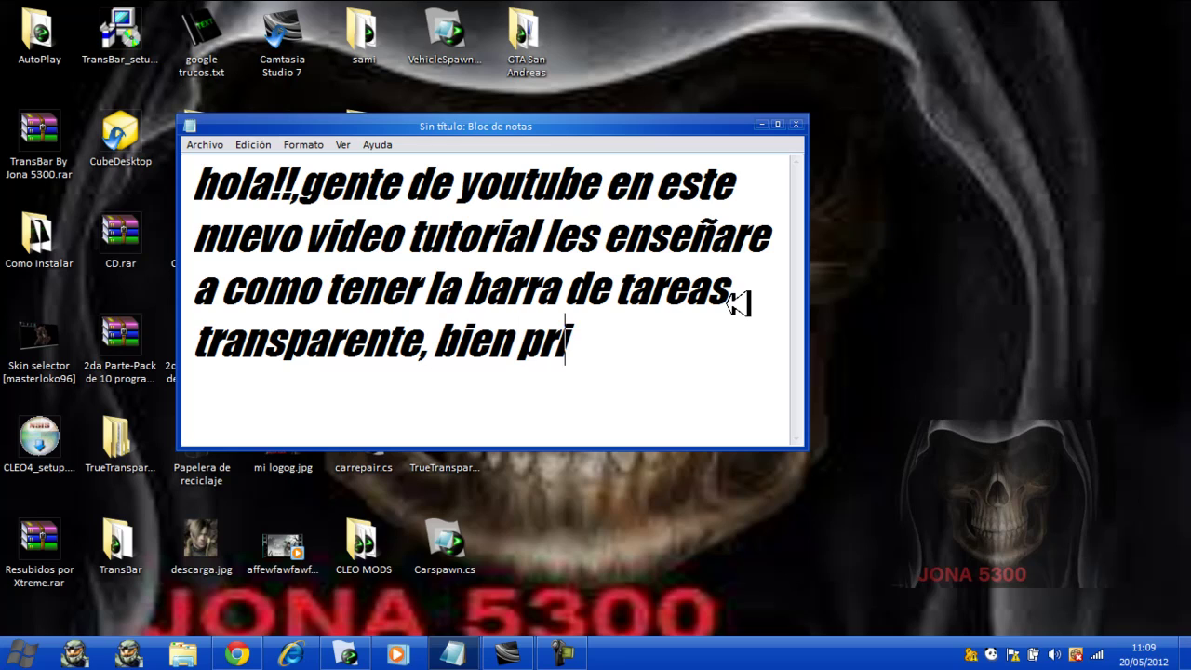
text(merpo)
key(BackSpace)
key(BackSpace)
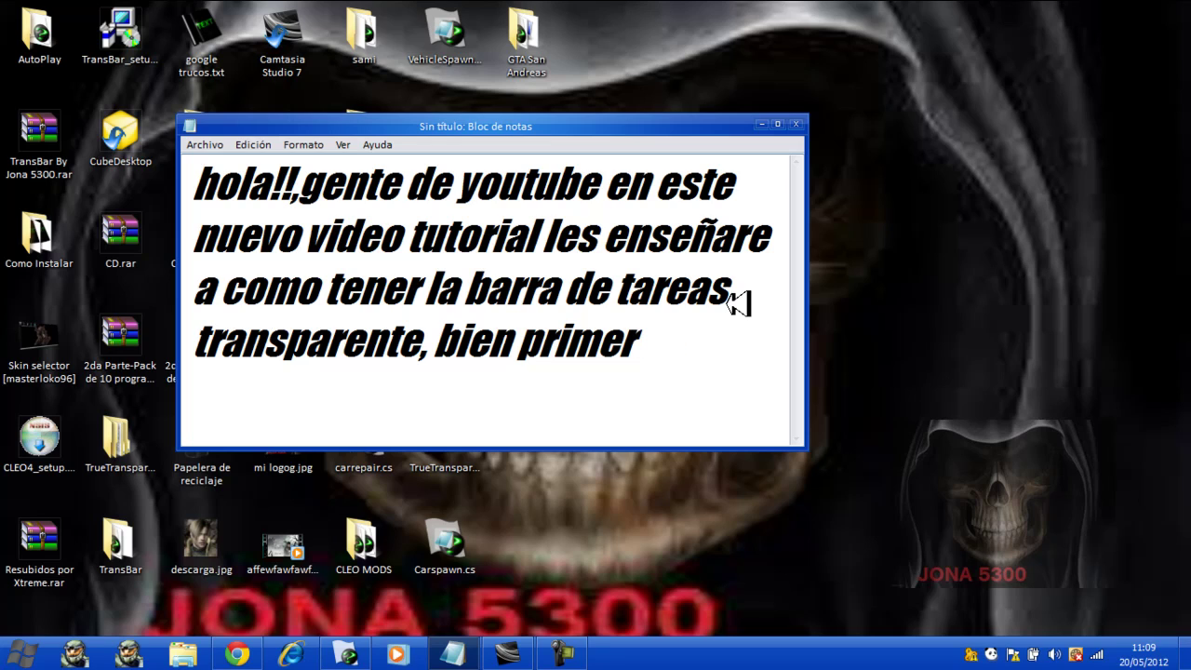
text(o va)
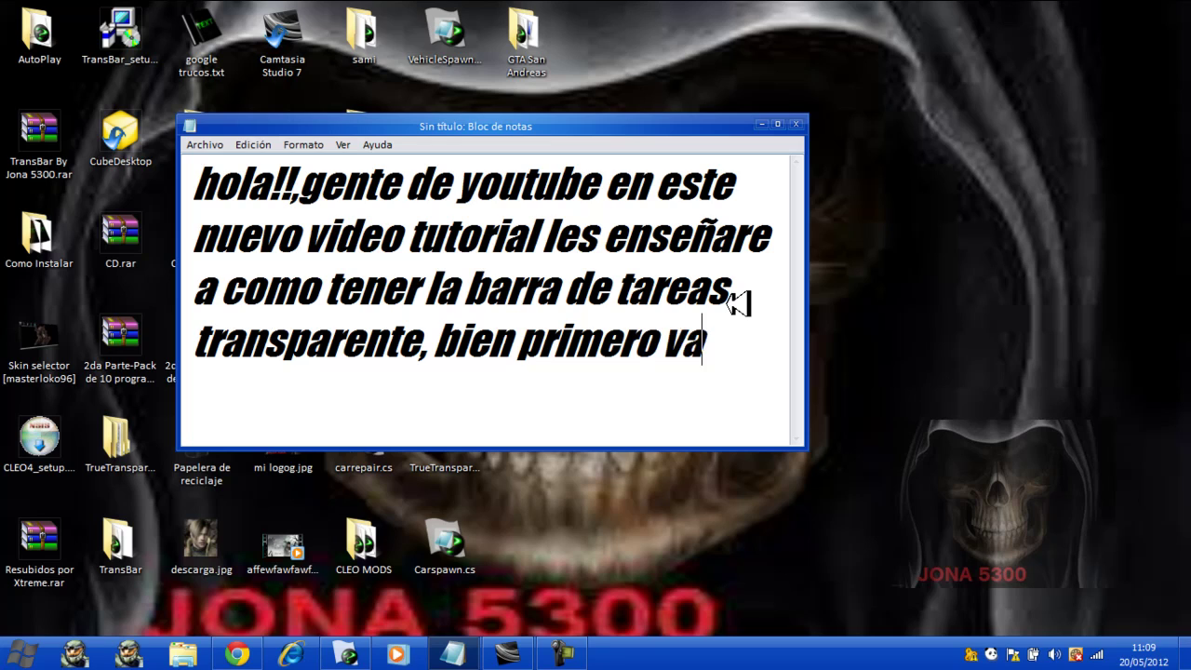
text(mos a)
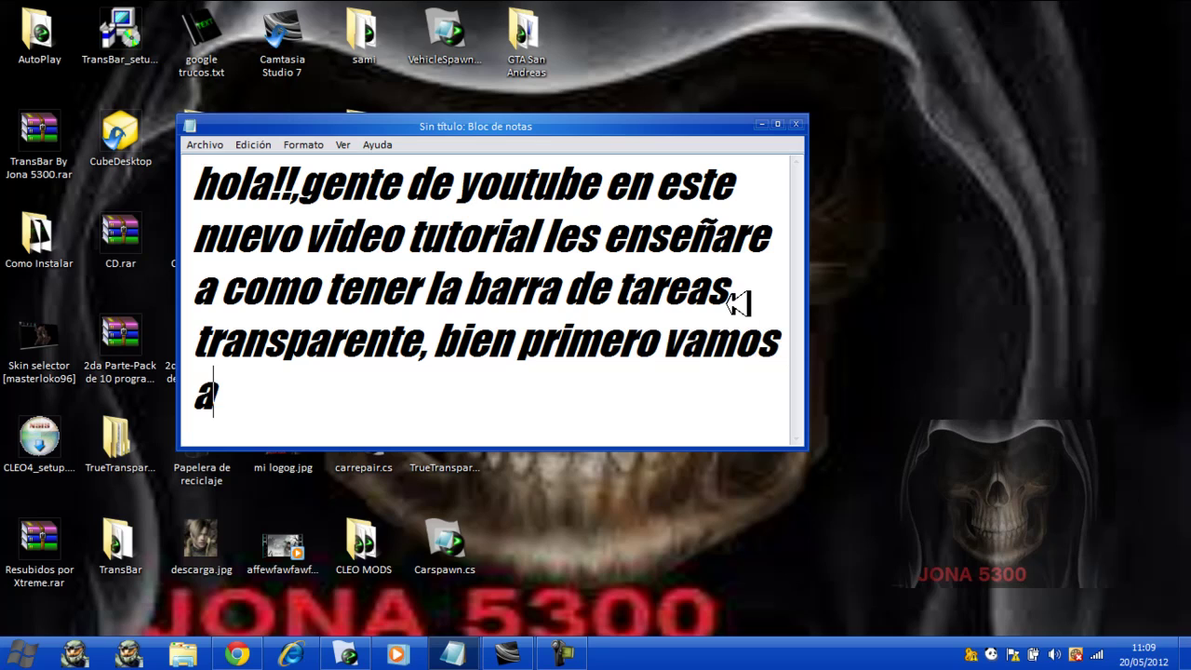
text(l lin)
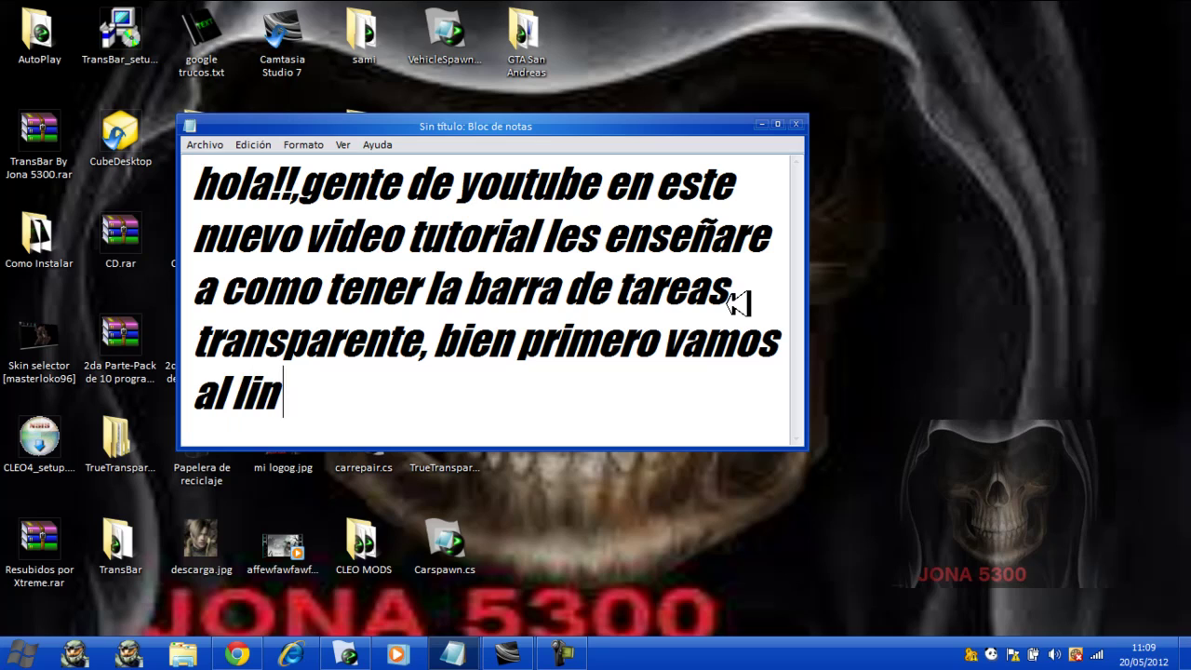
text(k de la d)
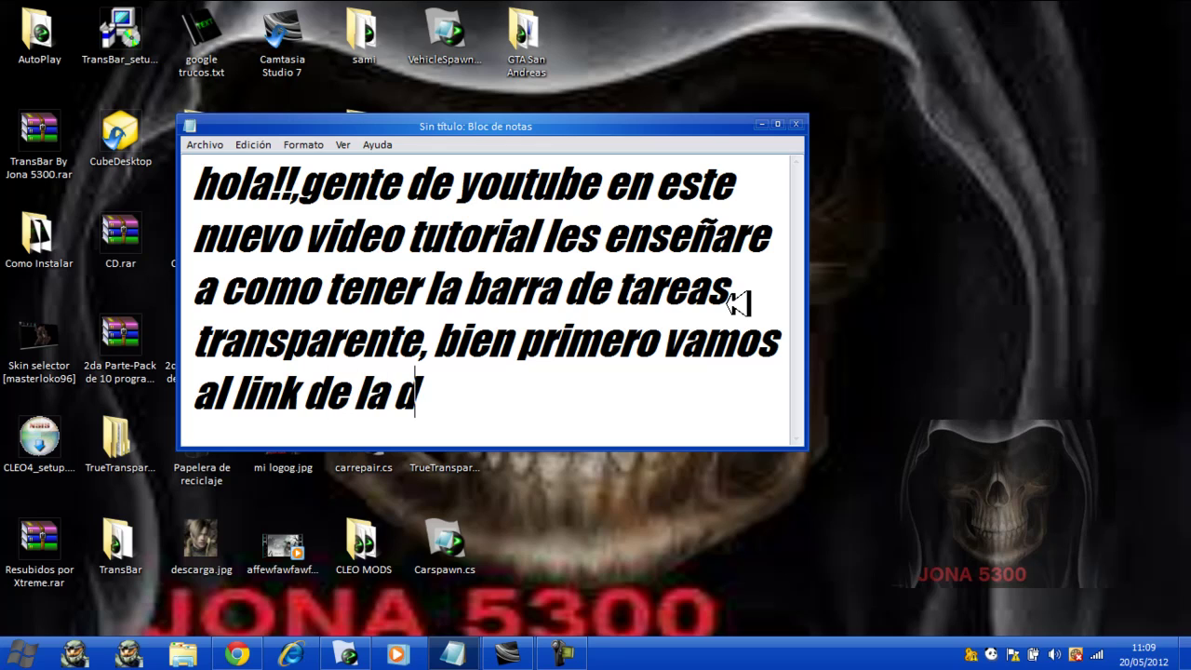
text(escri)
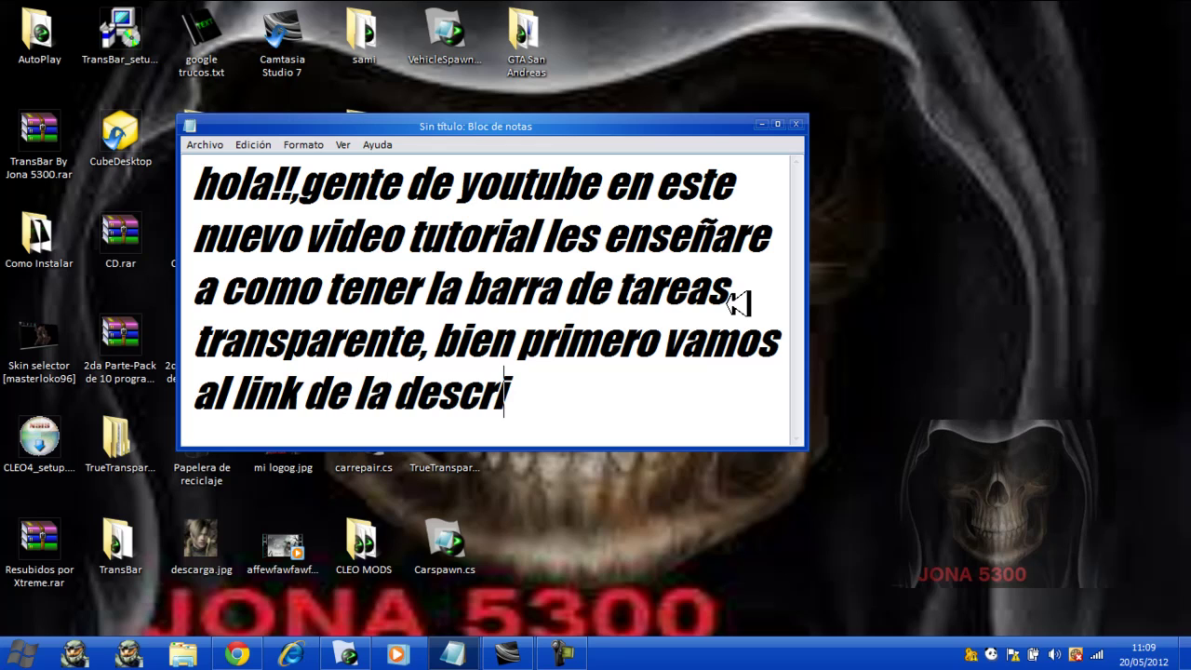
text(psion d)
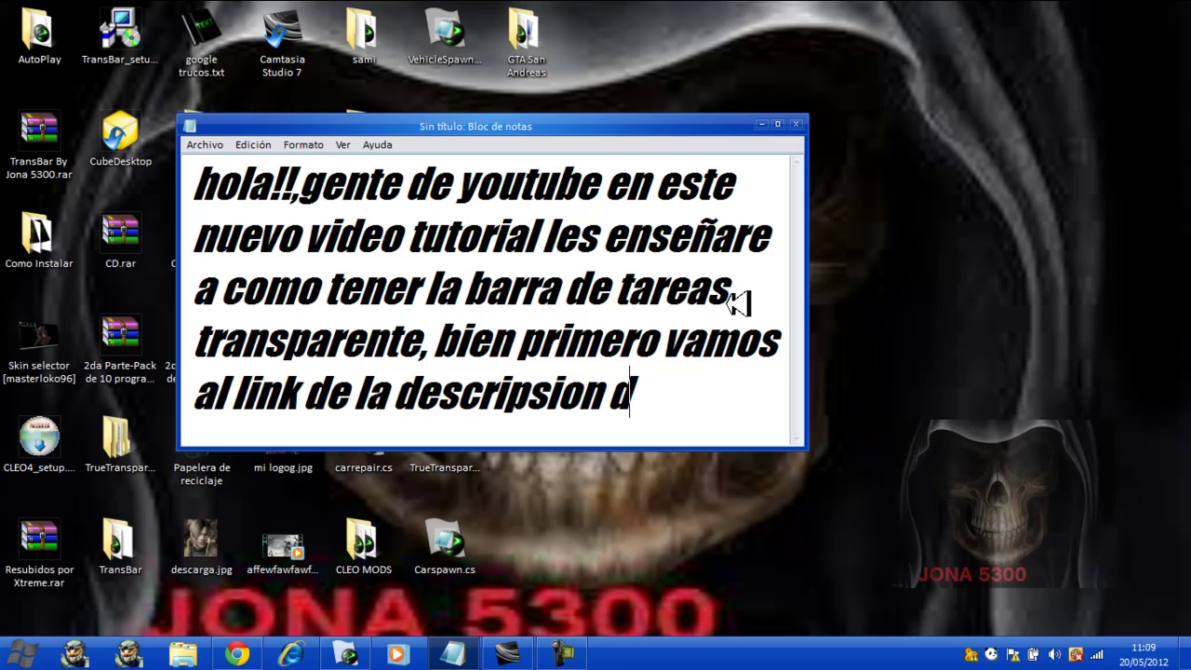
text(el)
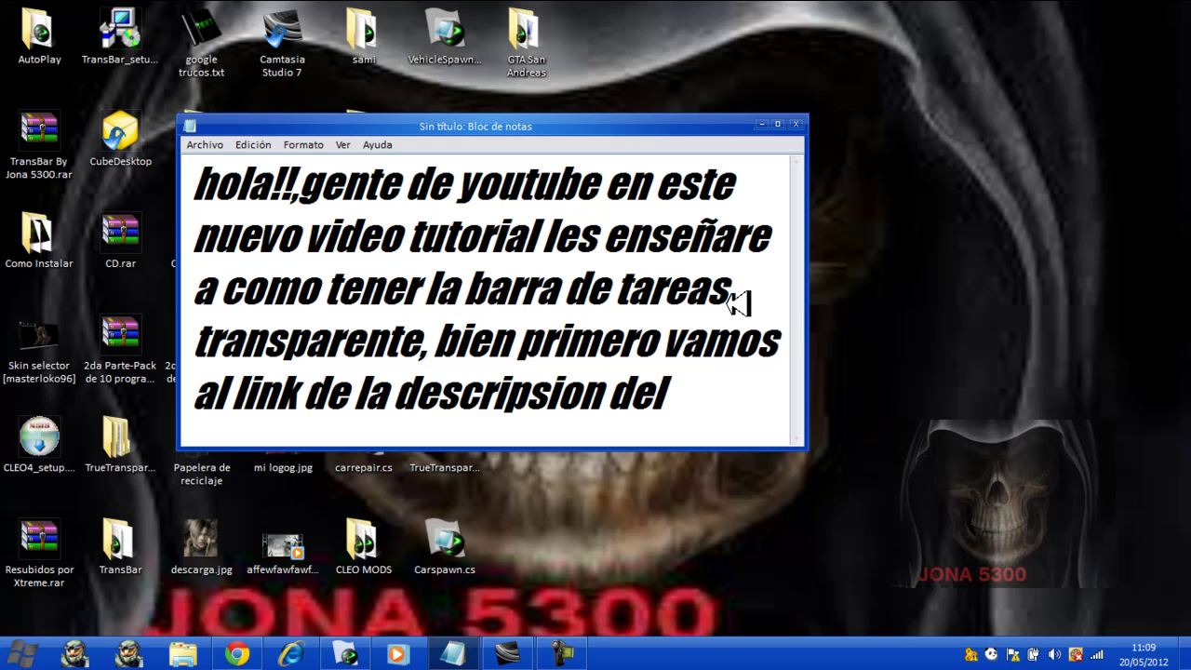
text( video)
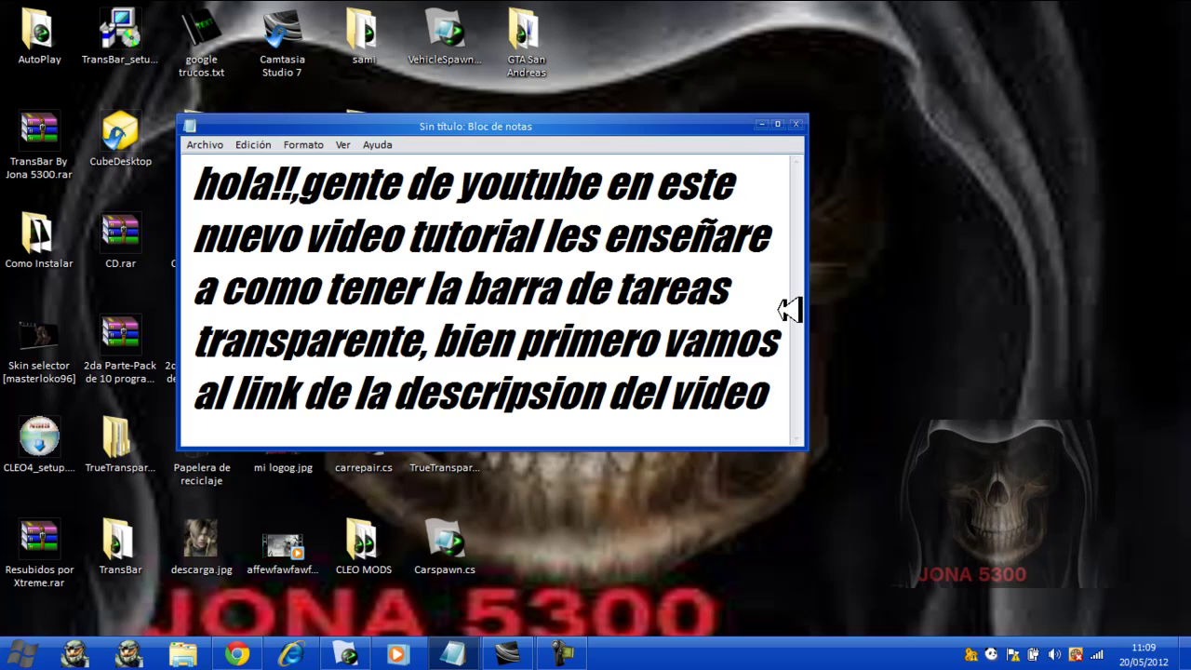
- Write "y descargan el archivo." on a new line and start another line below it
key(Return)
text(y de)
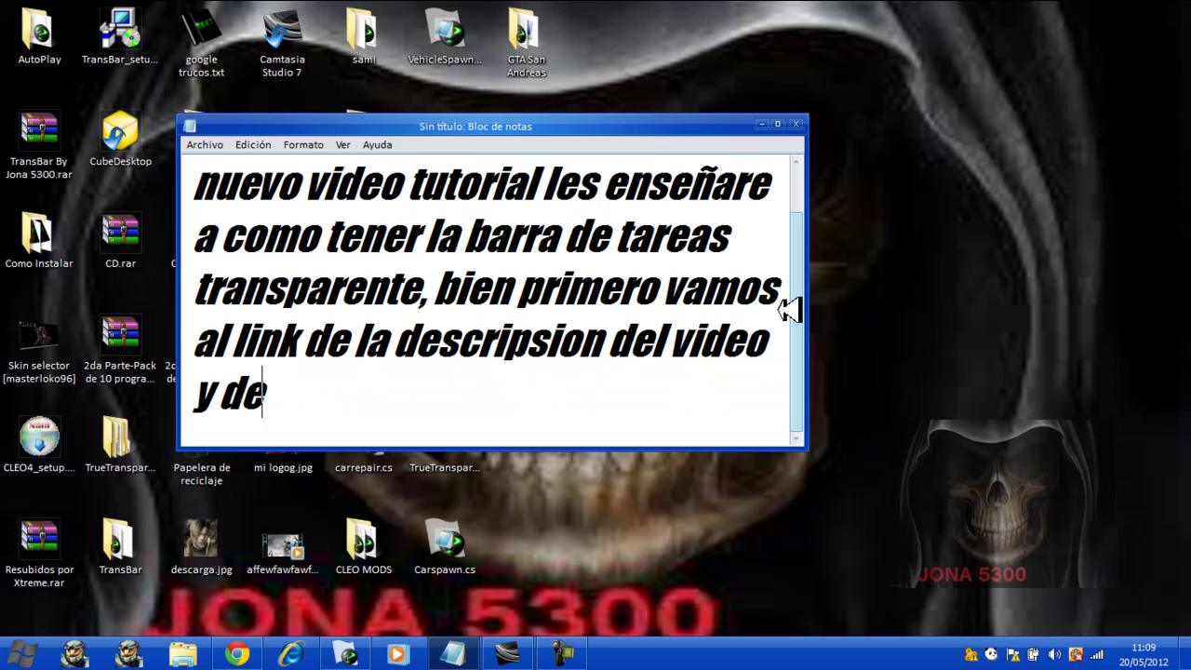
text(scargar)
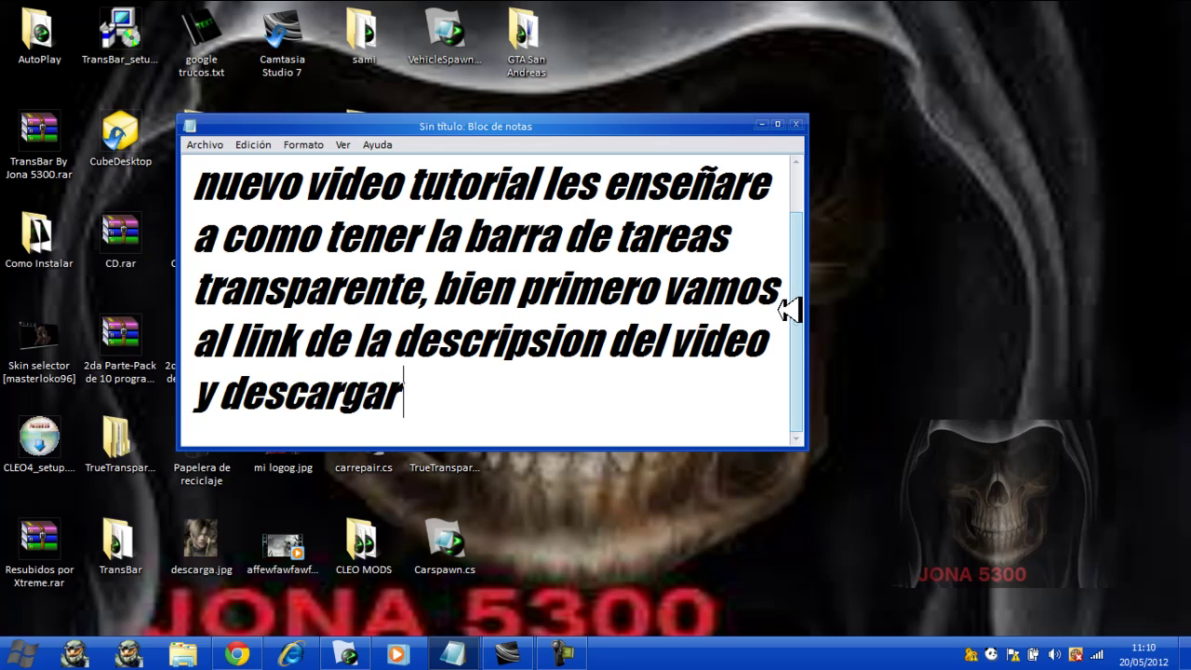
key(BackSpace)
text(n el)
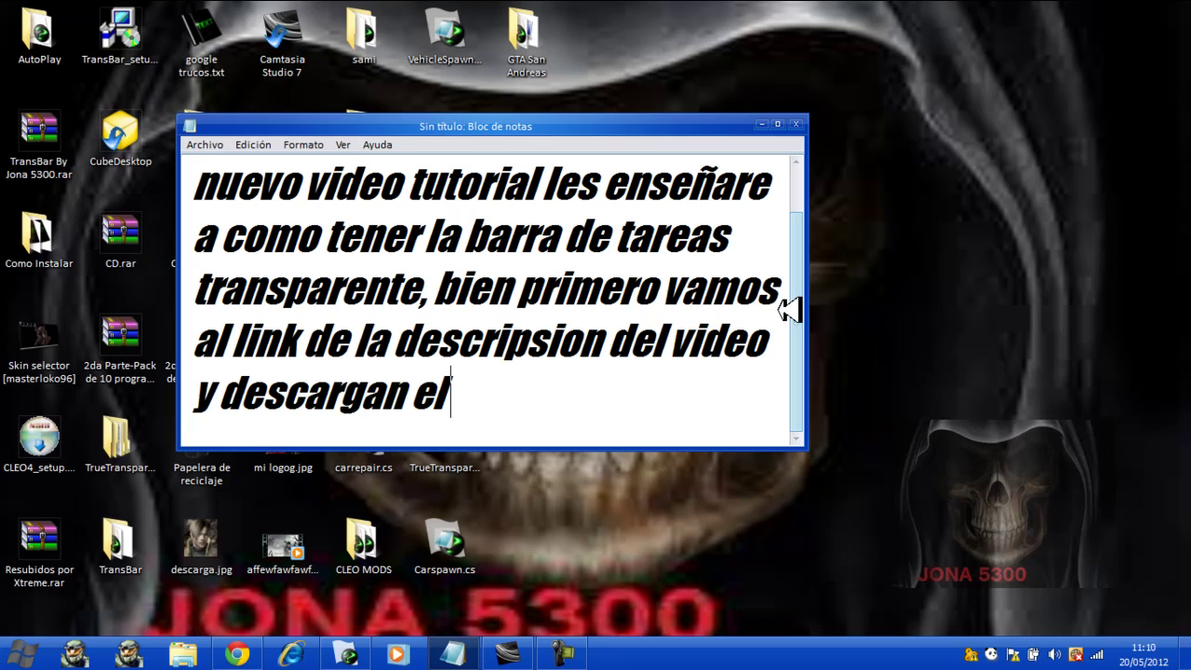
text( archivo)
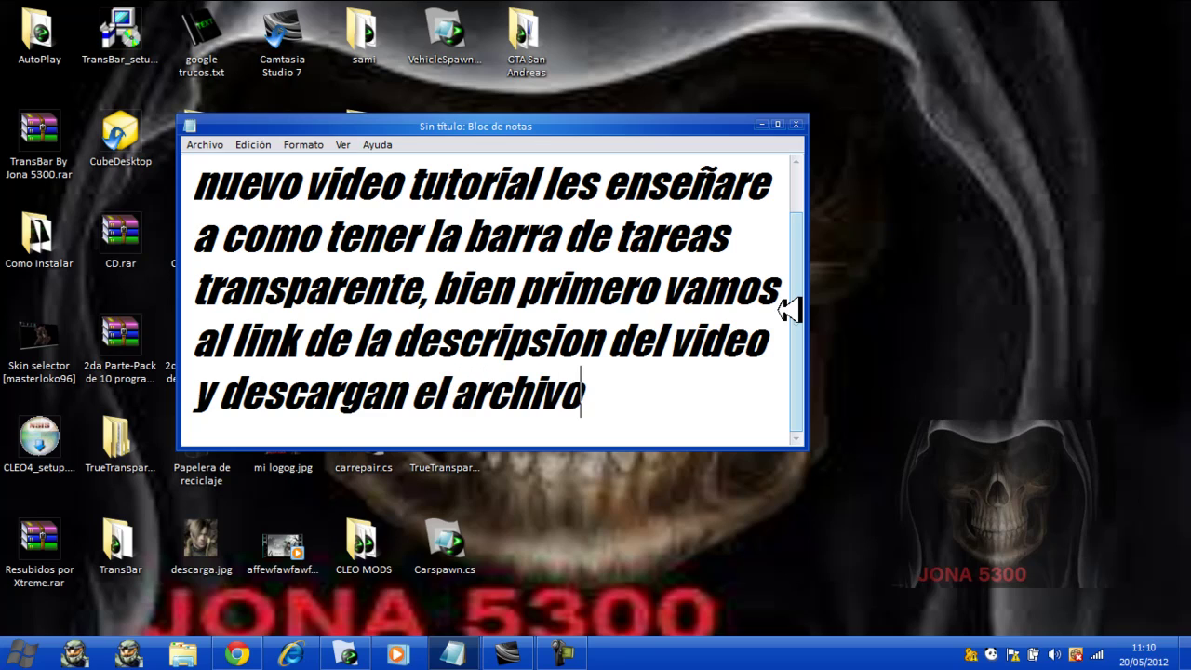
text(.)
key(Return)
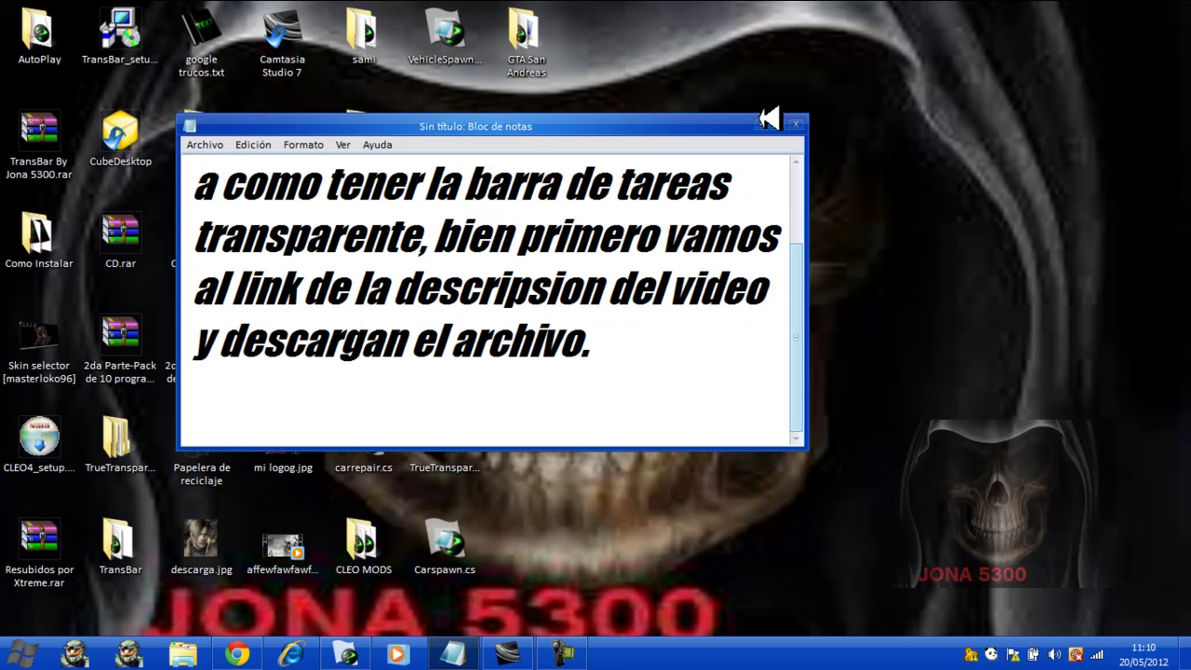
- Minimize the note, view the TransBar archive's MediaFire download page in Chrome, and minimize the browser
click(763, 122)
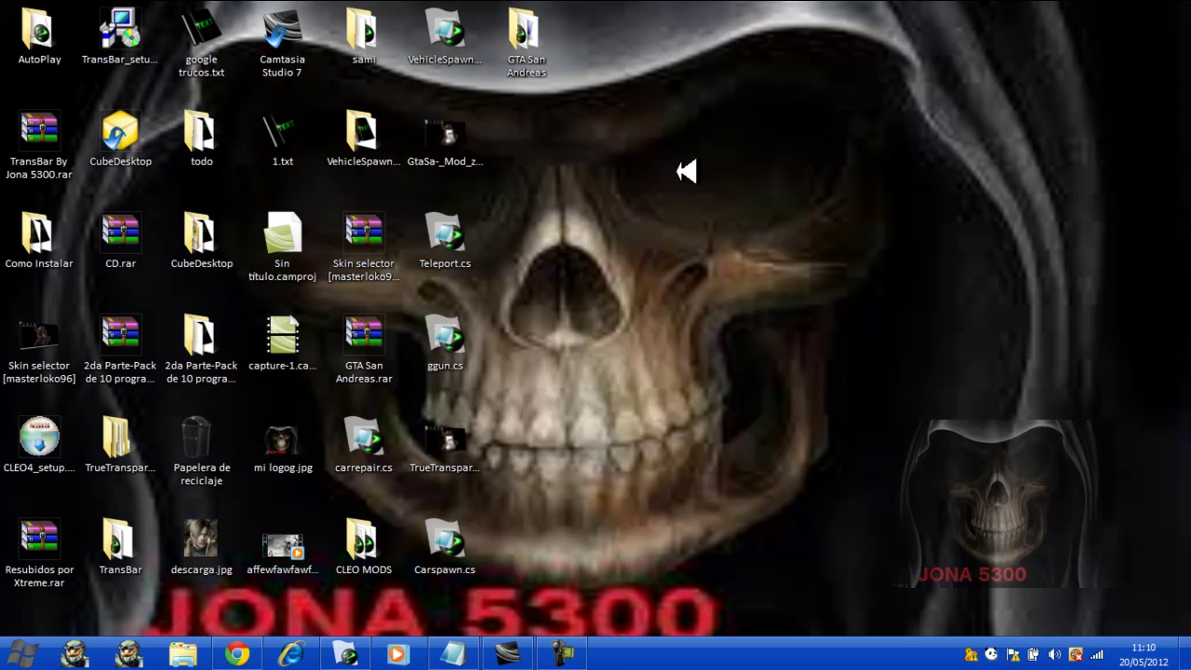
click(242, 646)
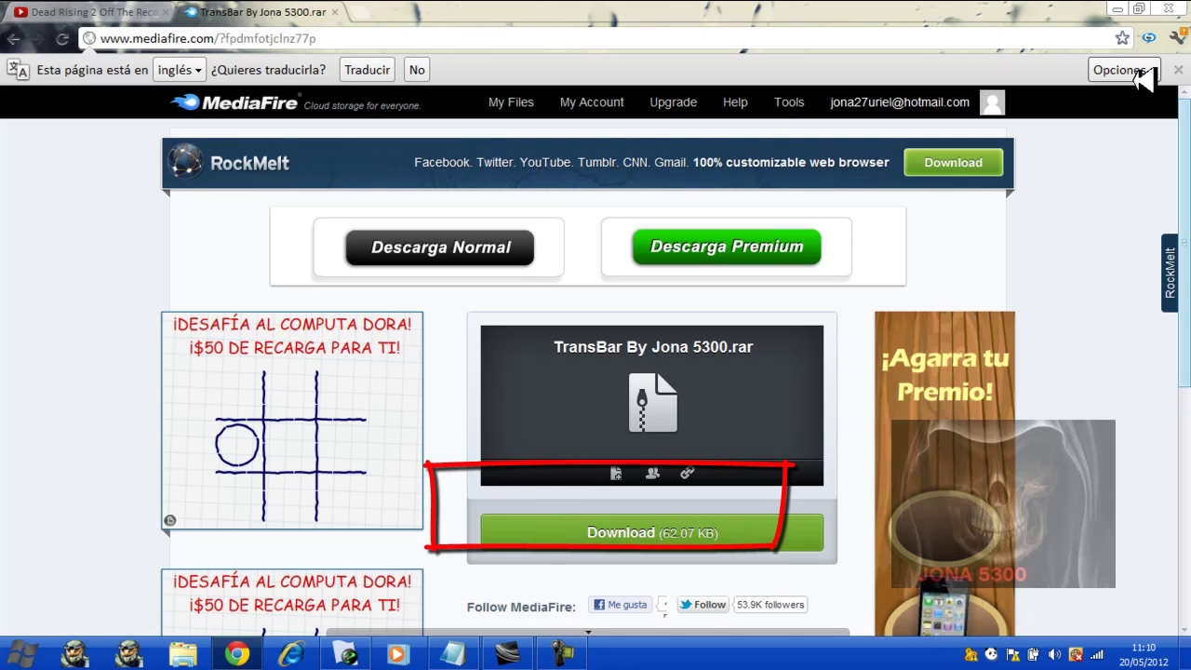
click(1121, 9)
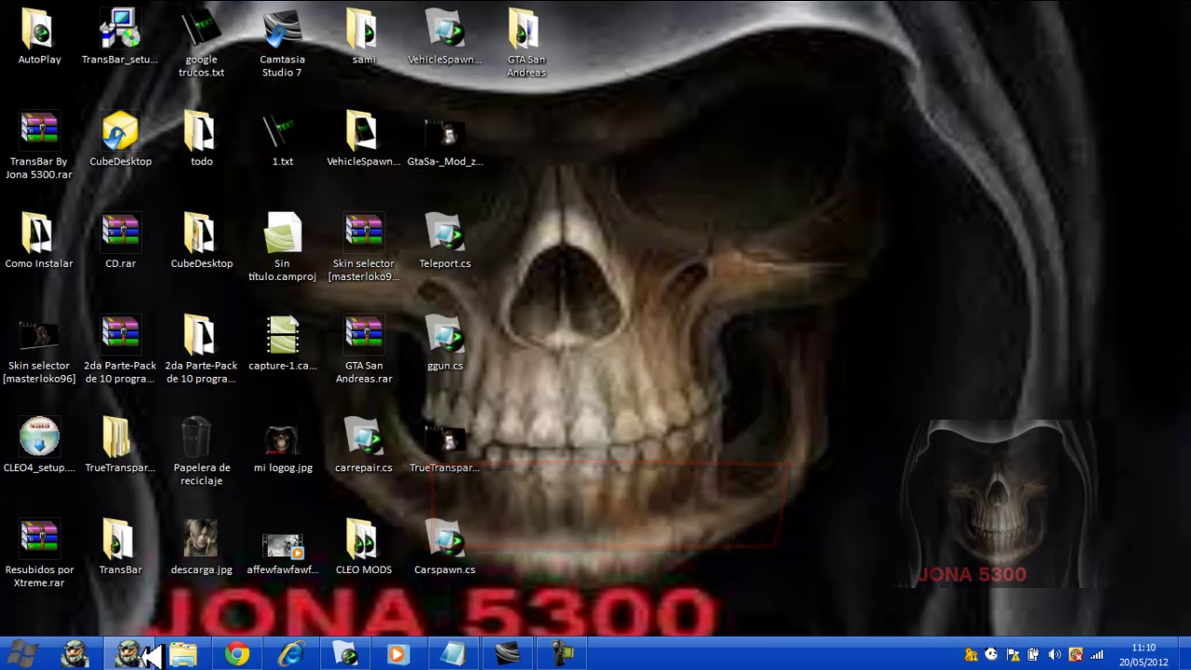
- Restore the note and write "Bien ya des cargado les dejara un archivo rar como este" on the empty last line
click(462, 652)
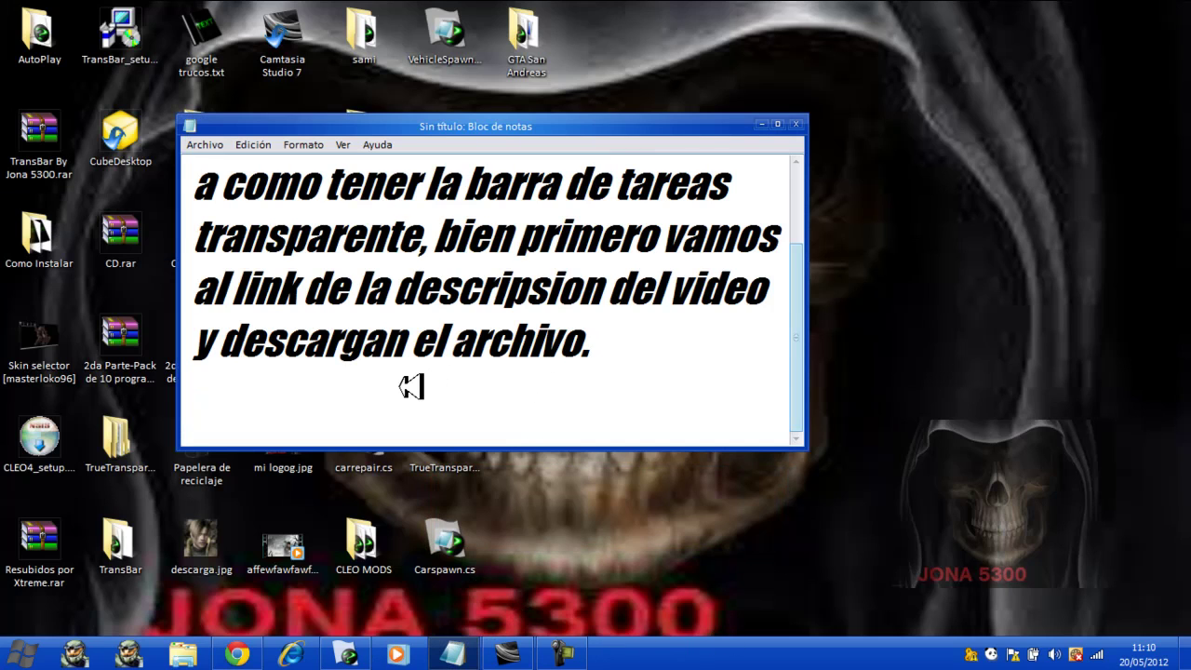
text(Bi)
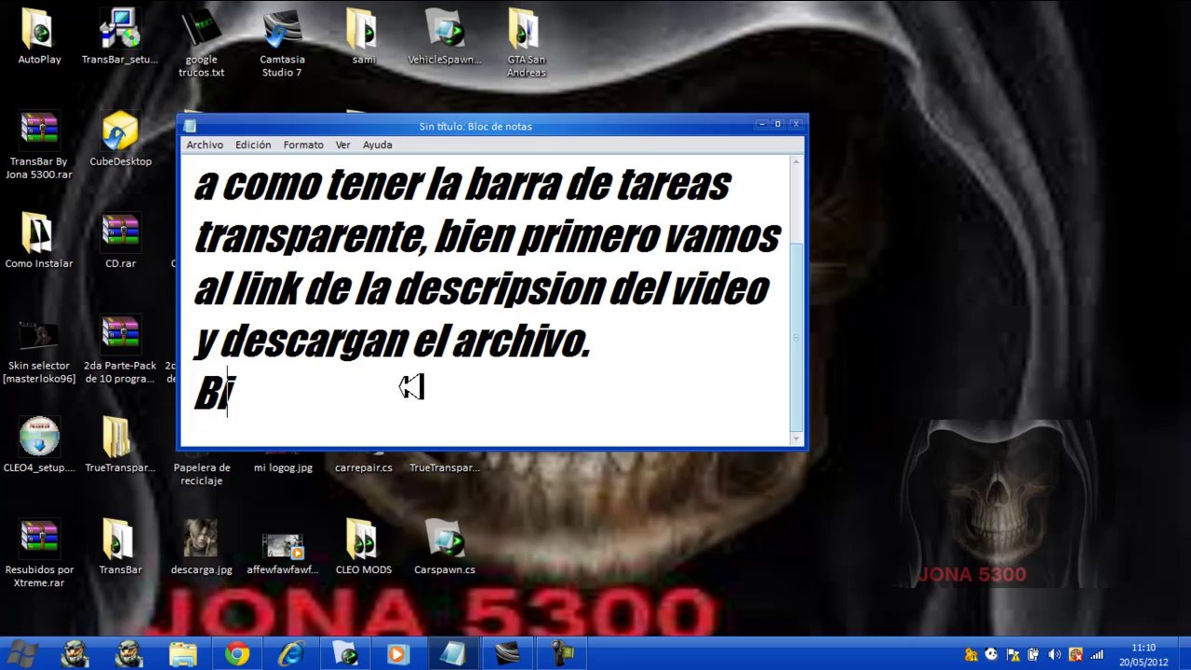
text(en ya de)
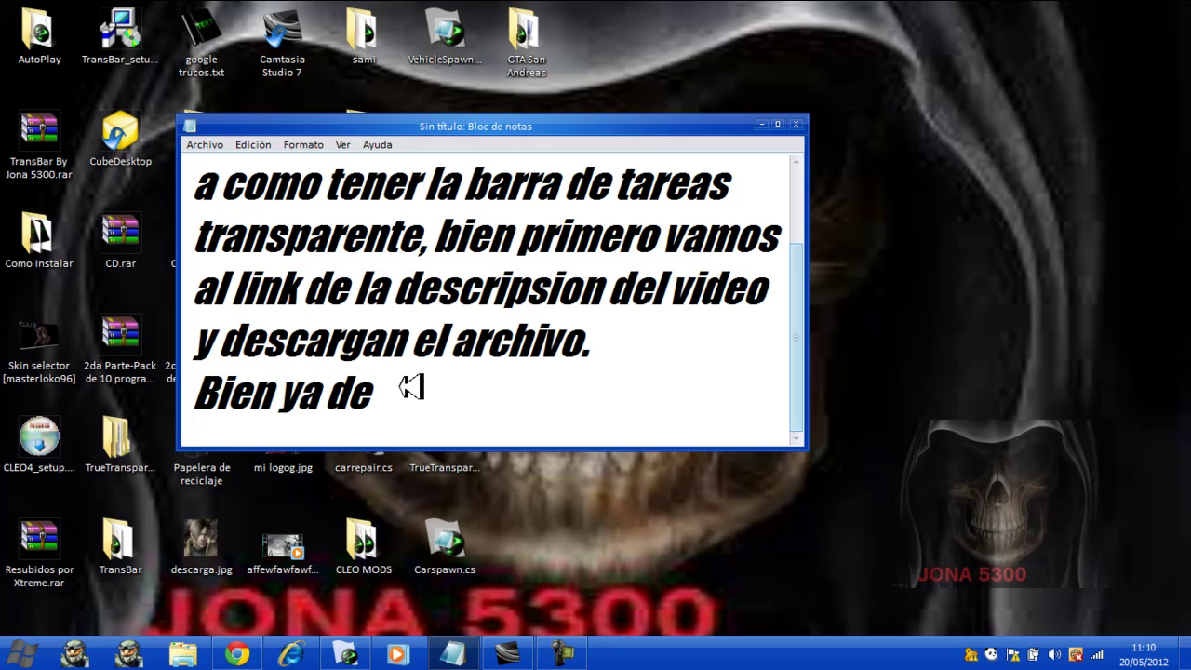
text(s carg)
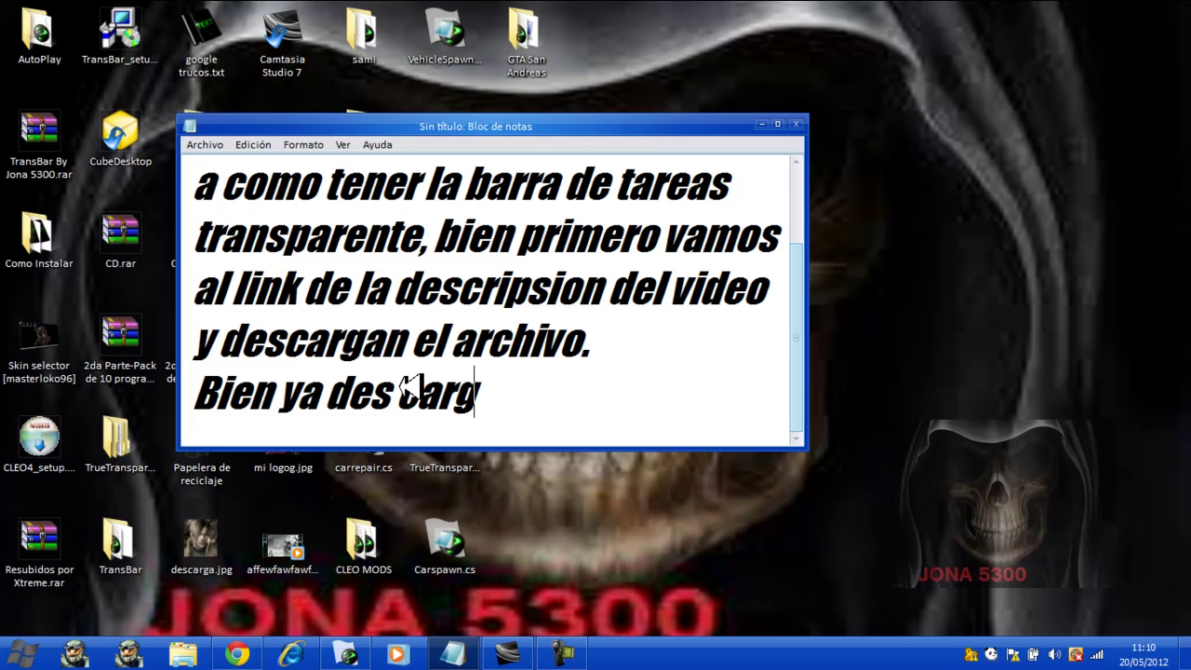
text(ado le)
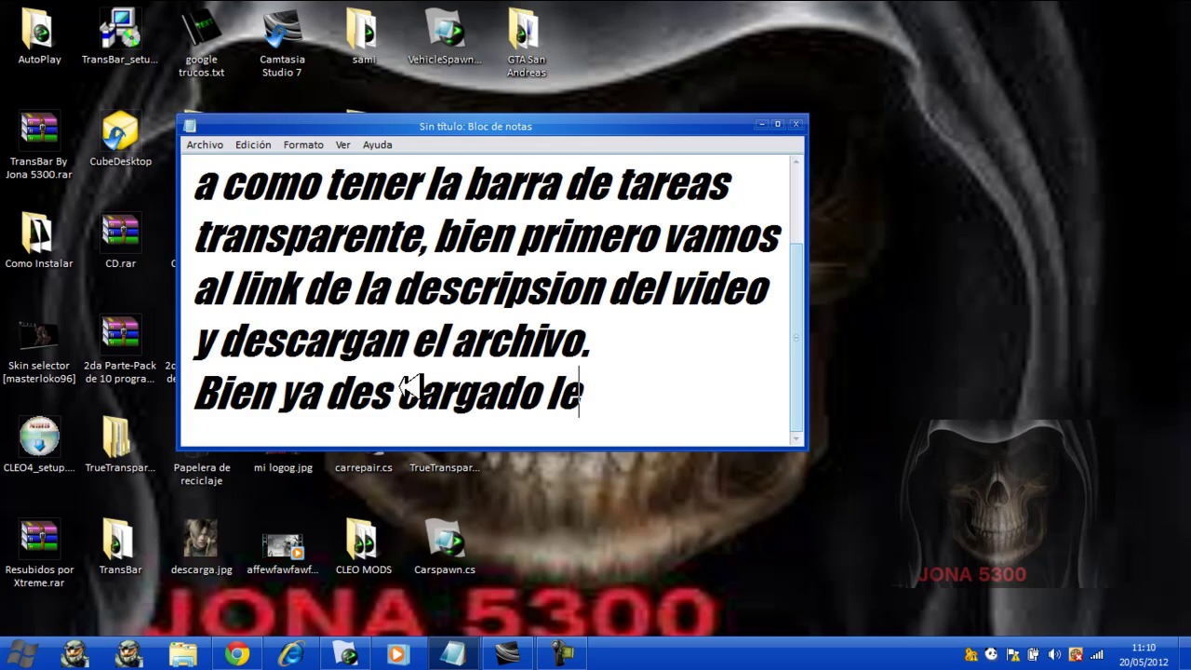
text(s deja)
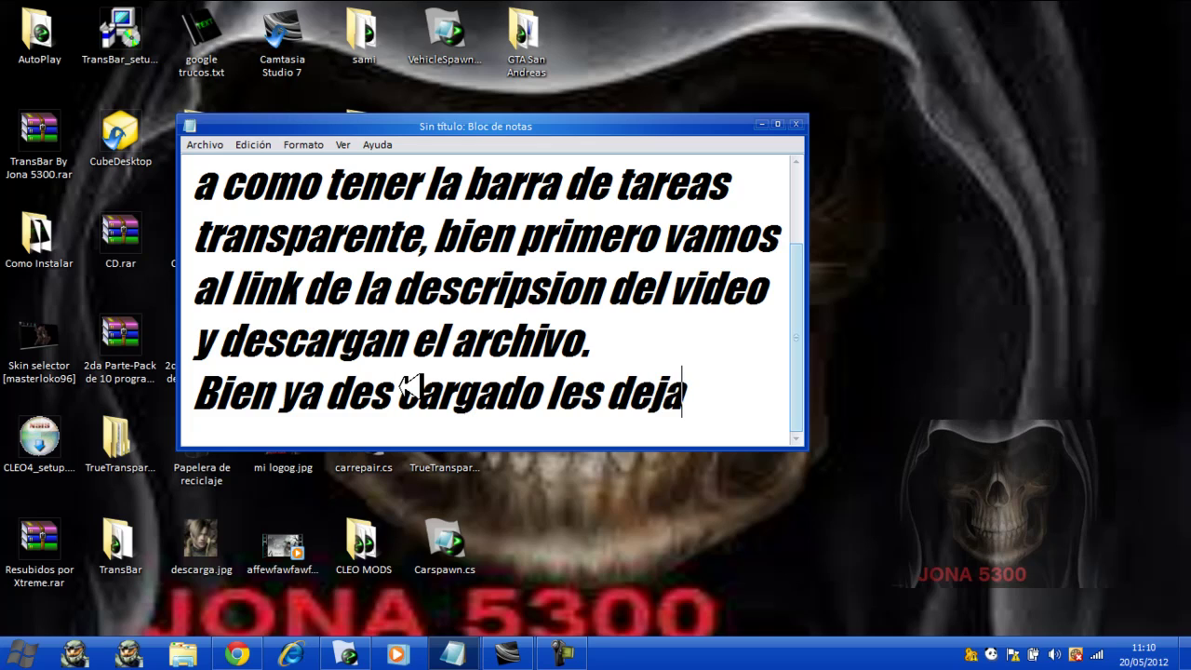
text(ra un)
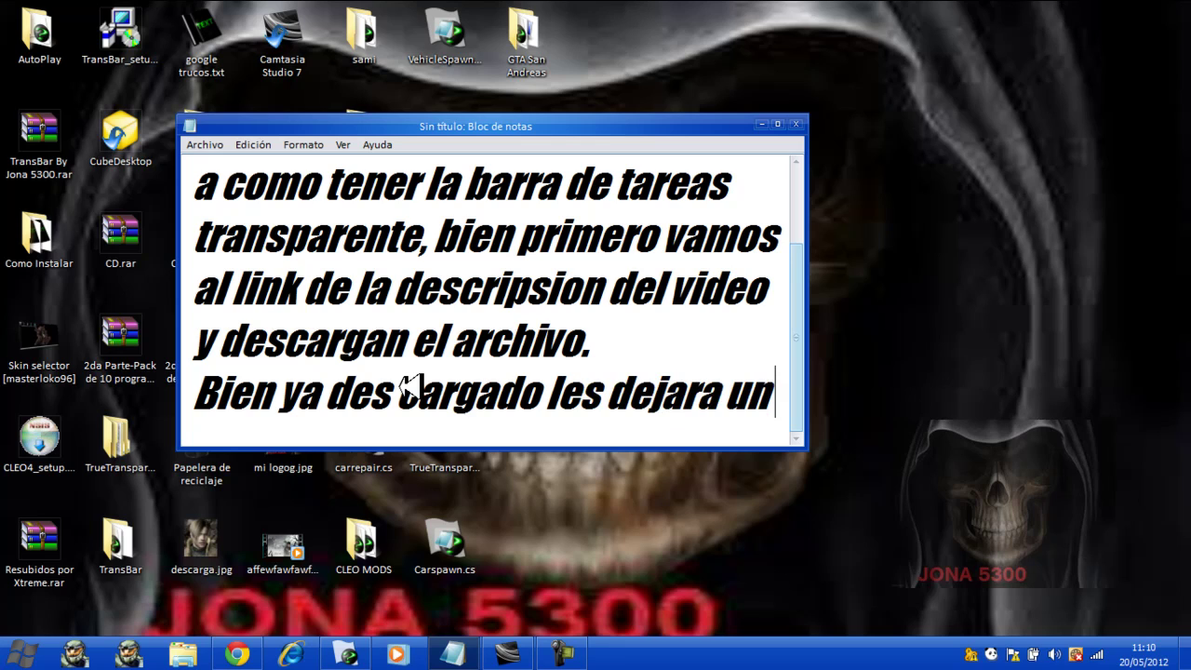
text( arc)
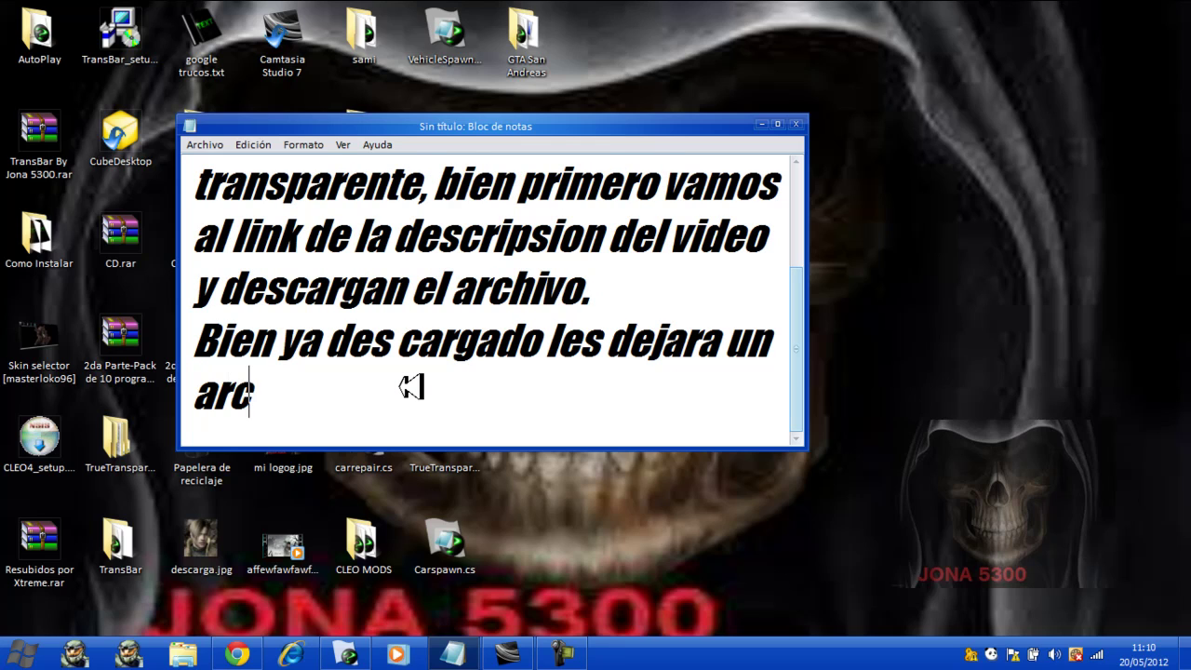
text(hivo r)
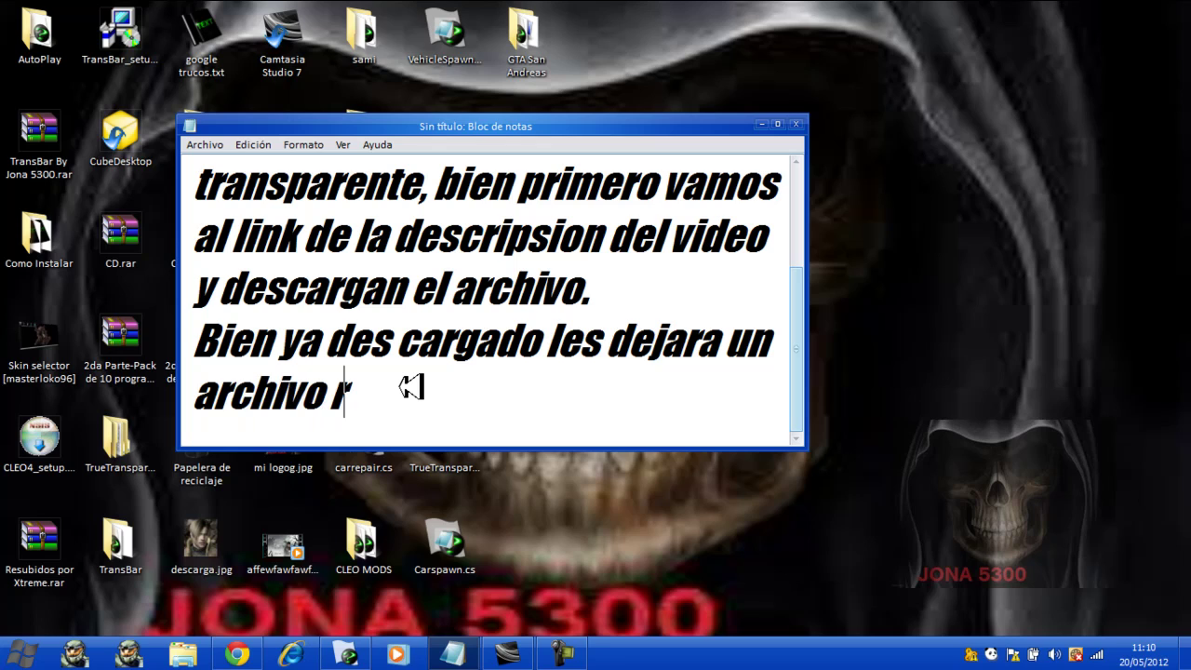
text(ar o)
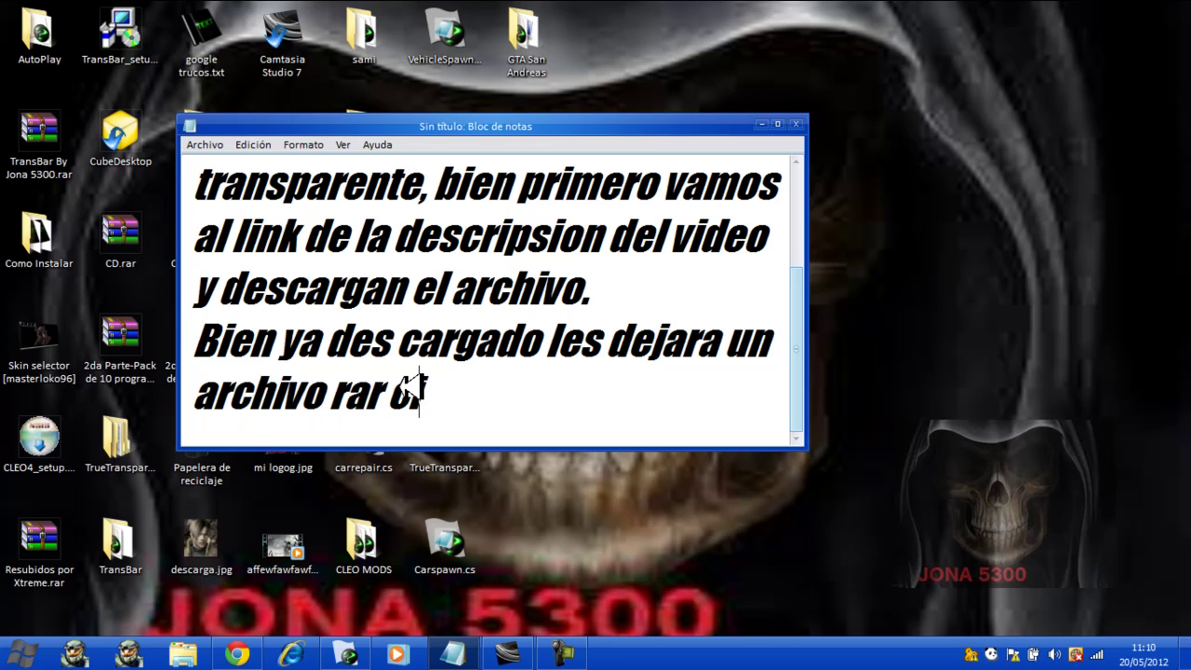
text(omo este)
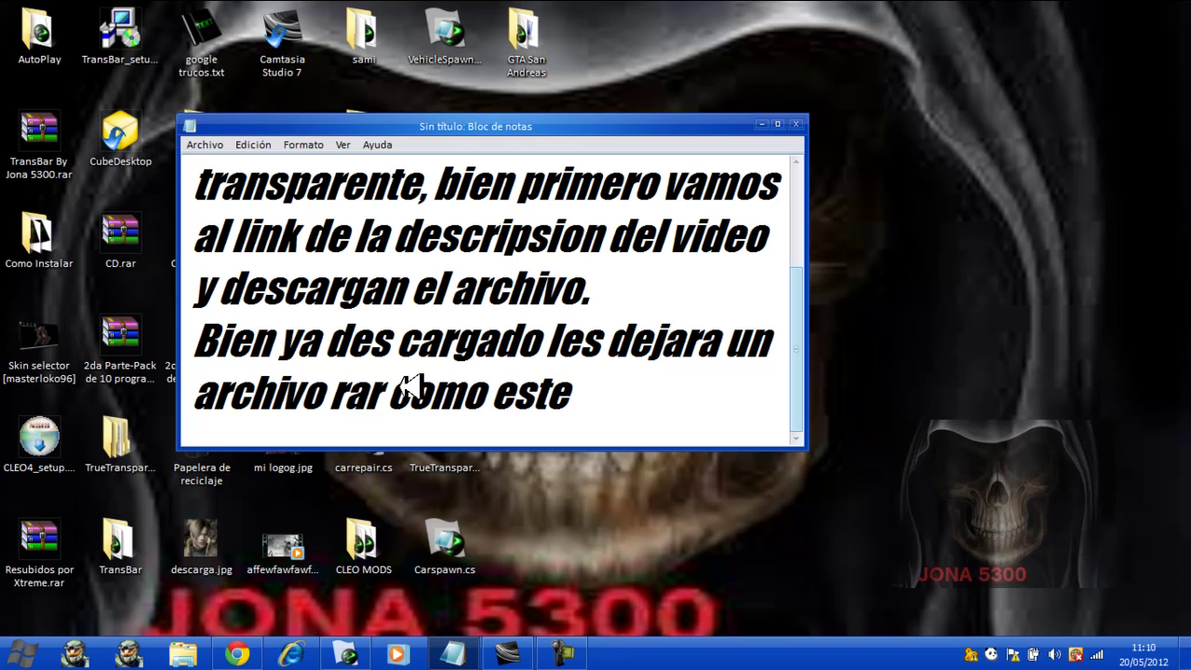
- Minimize the note and move TransBar By Jona 5300.rar to the end of the desktop icons, beside the GtaSa-_Mod_z... file
click(767, 123)
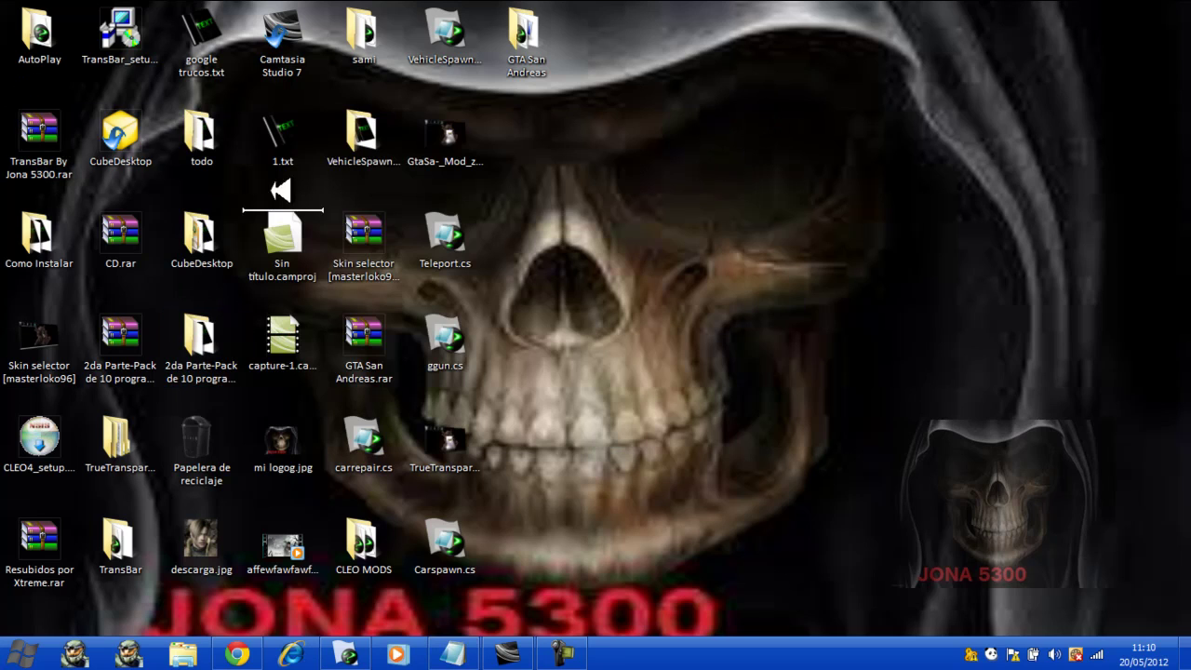
drag(682, 228, 681, 230)
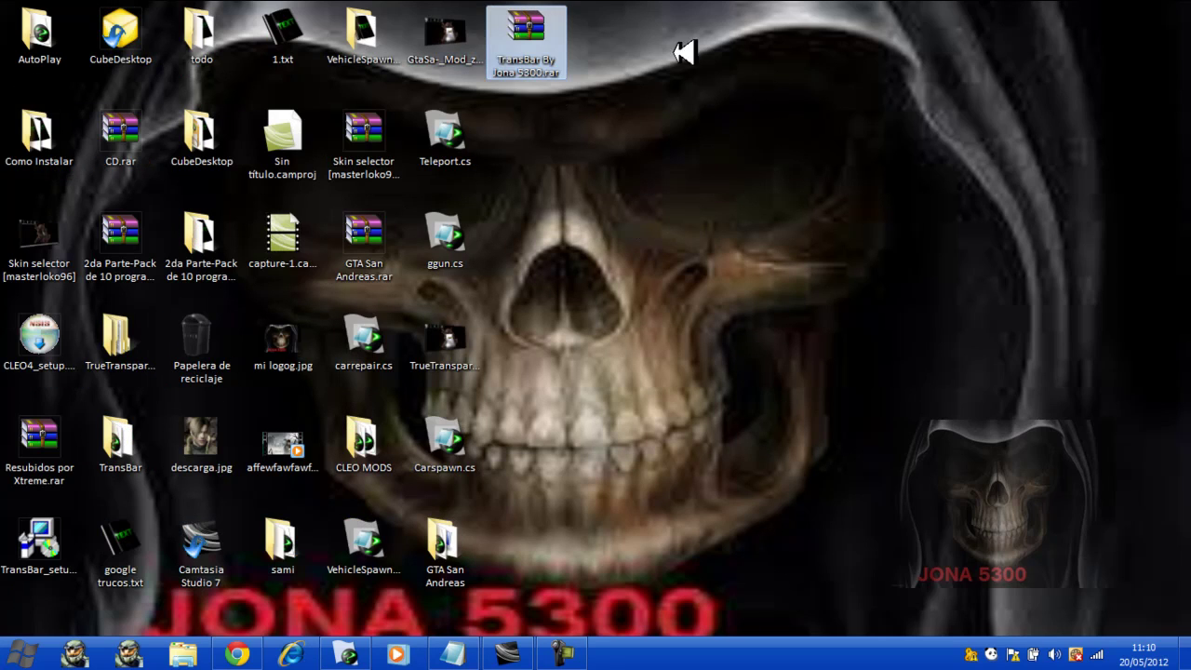
drag(689, 36, 526, 196)
mouse_move(527, 195)
mouse_down()
mouse_move(527, 5)
mouse_move(495, 10)
mouse_move(505, 21)
mouse_up()
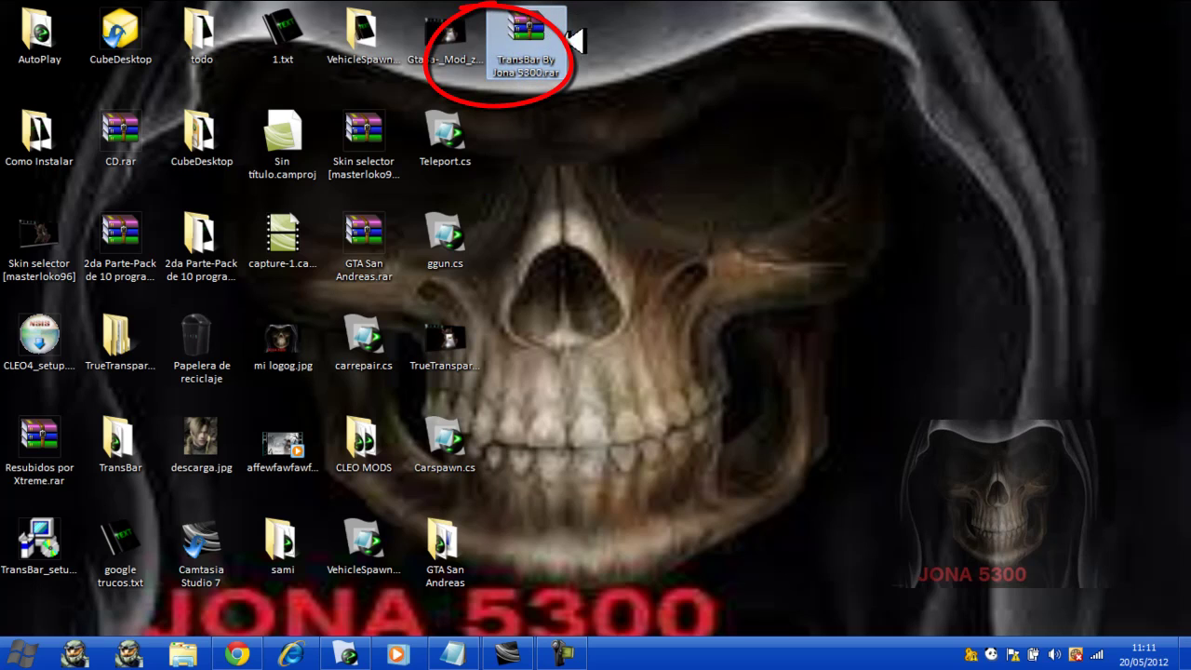
- Restore the note and continue the sentence after "este" with ", lo descomprimen"
click(458, 654)
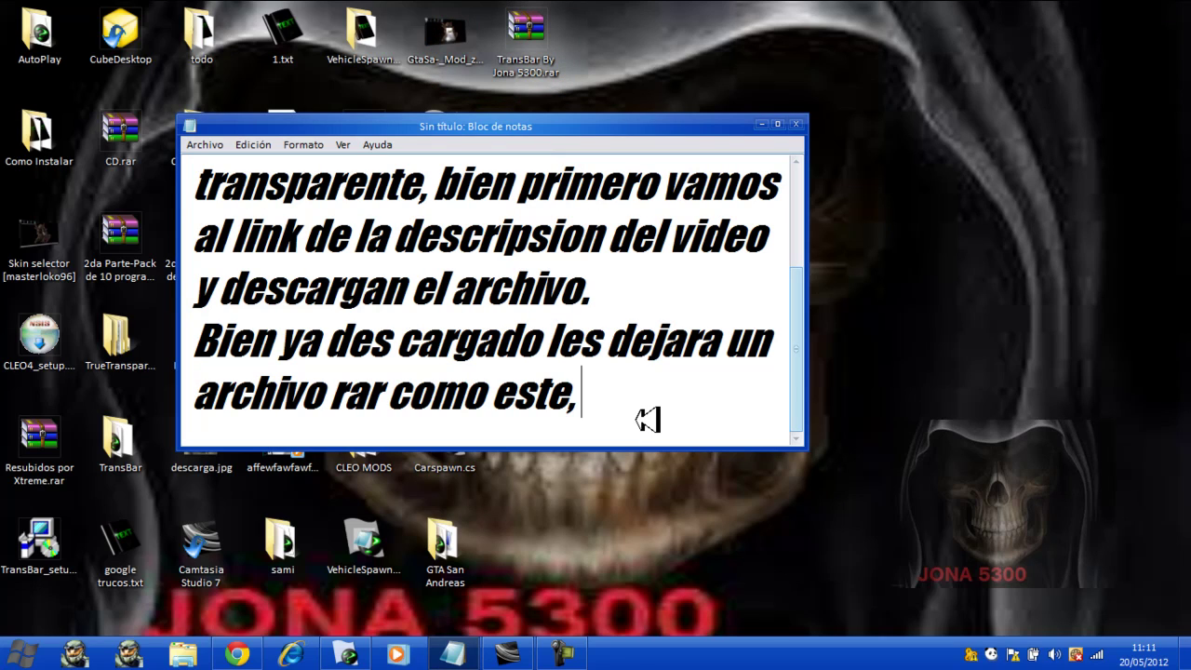
text(lo)
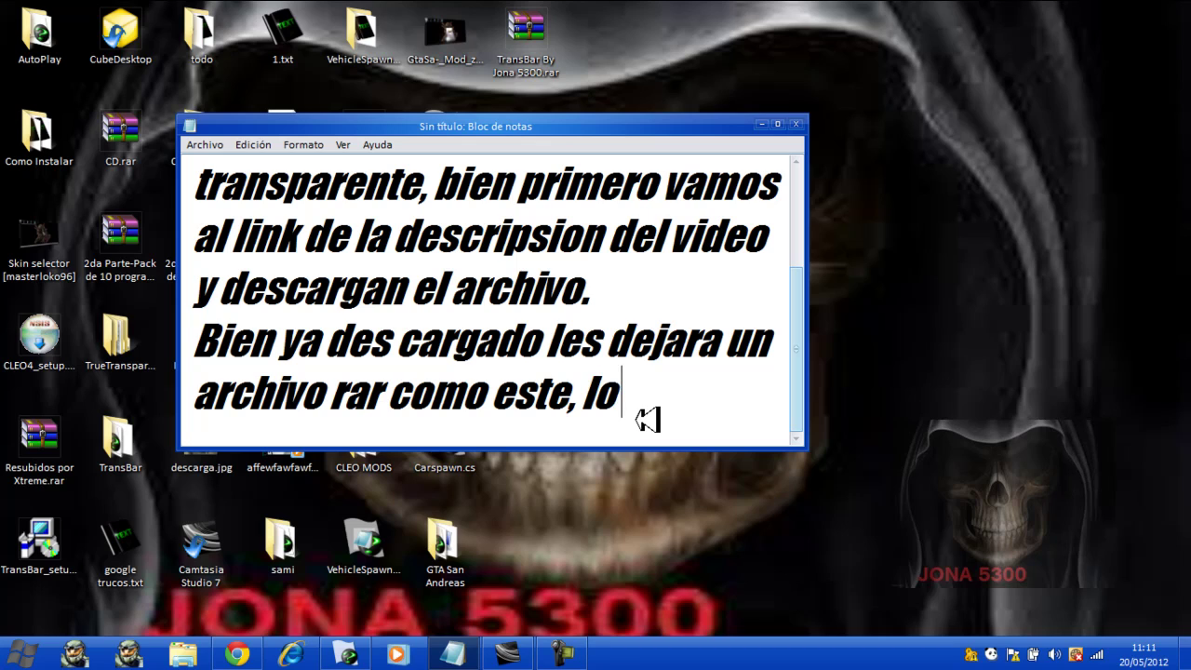
text( descom)
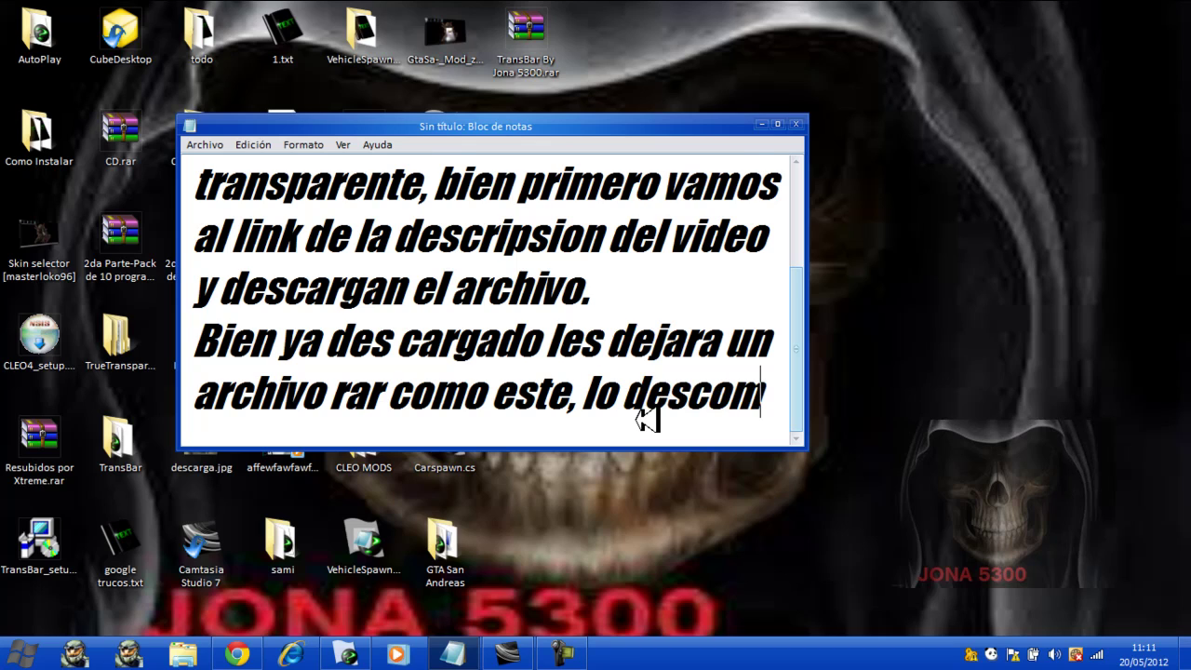
text(primen)
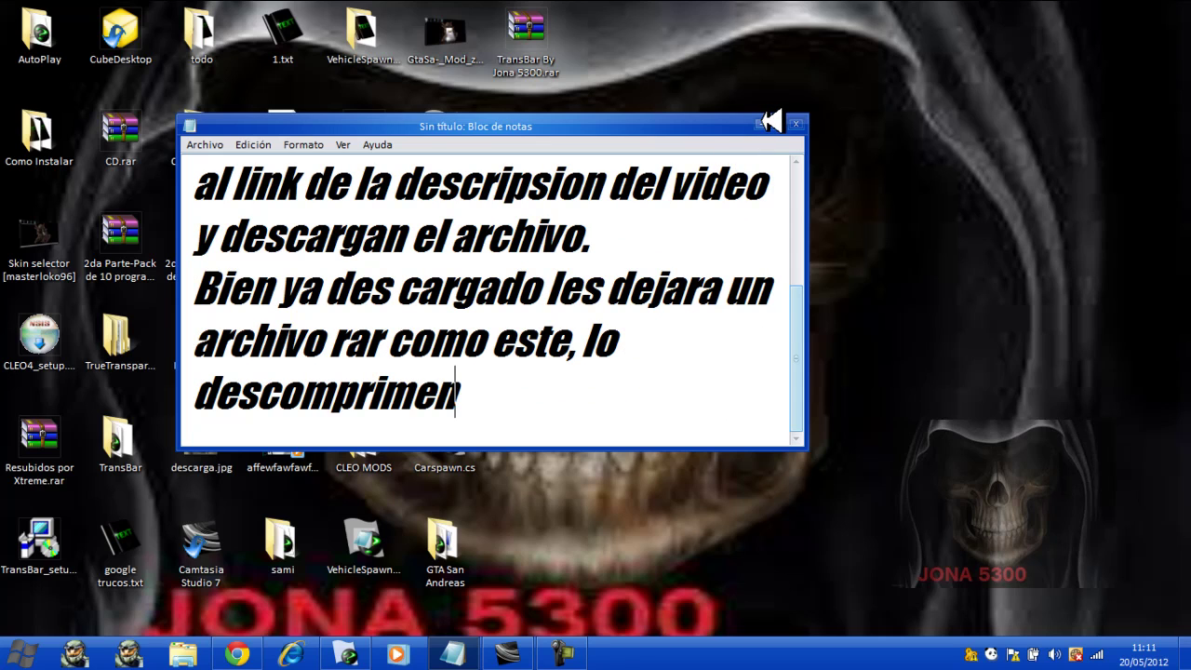
- Minimize the note, show the extraction options for TransBar By Jona 5300.rar, and dismiss them without extracting
click(770, 122)
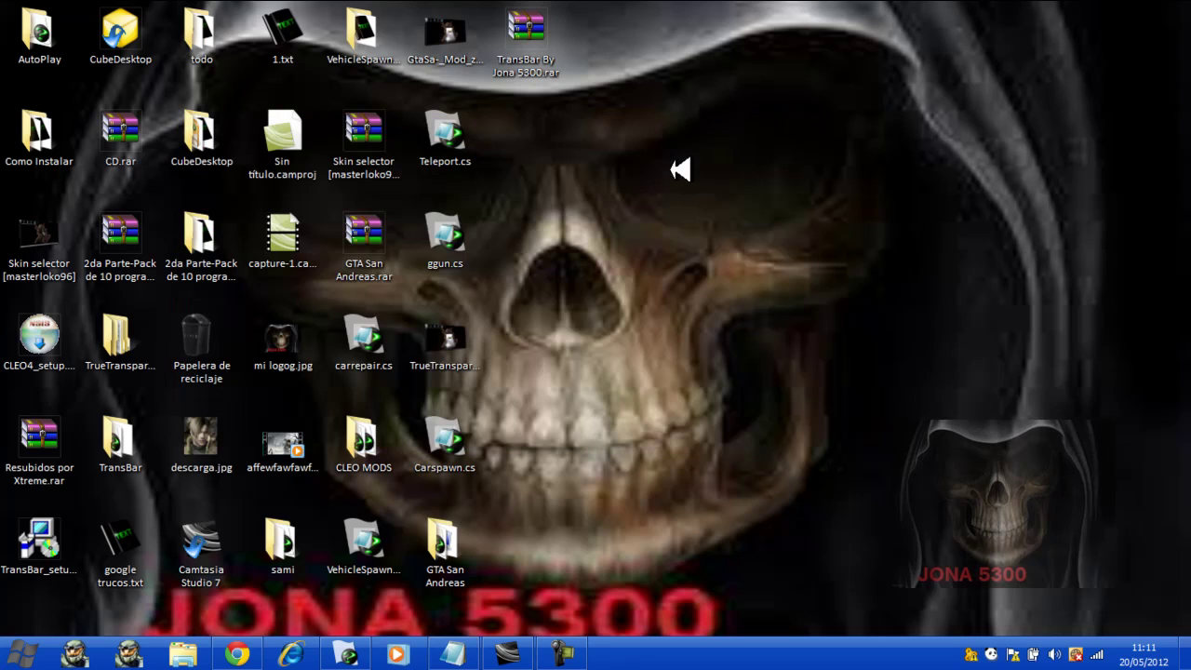
right_click(538, 39)
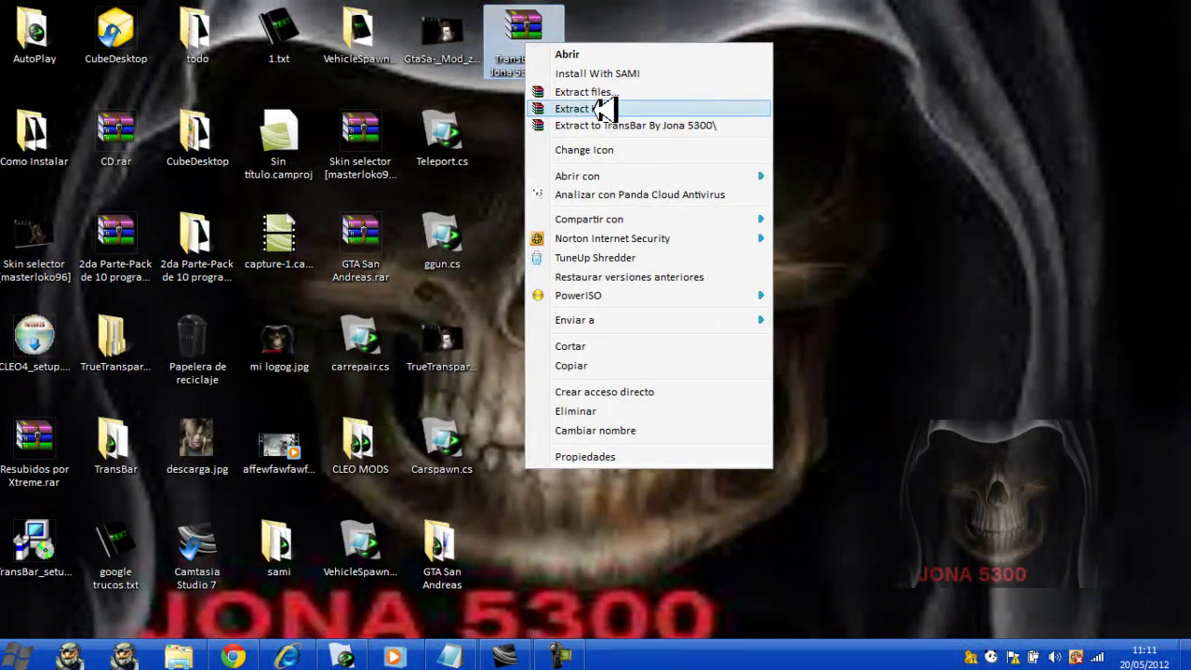
click(492, 320)
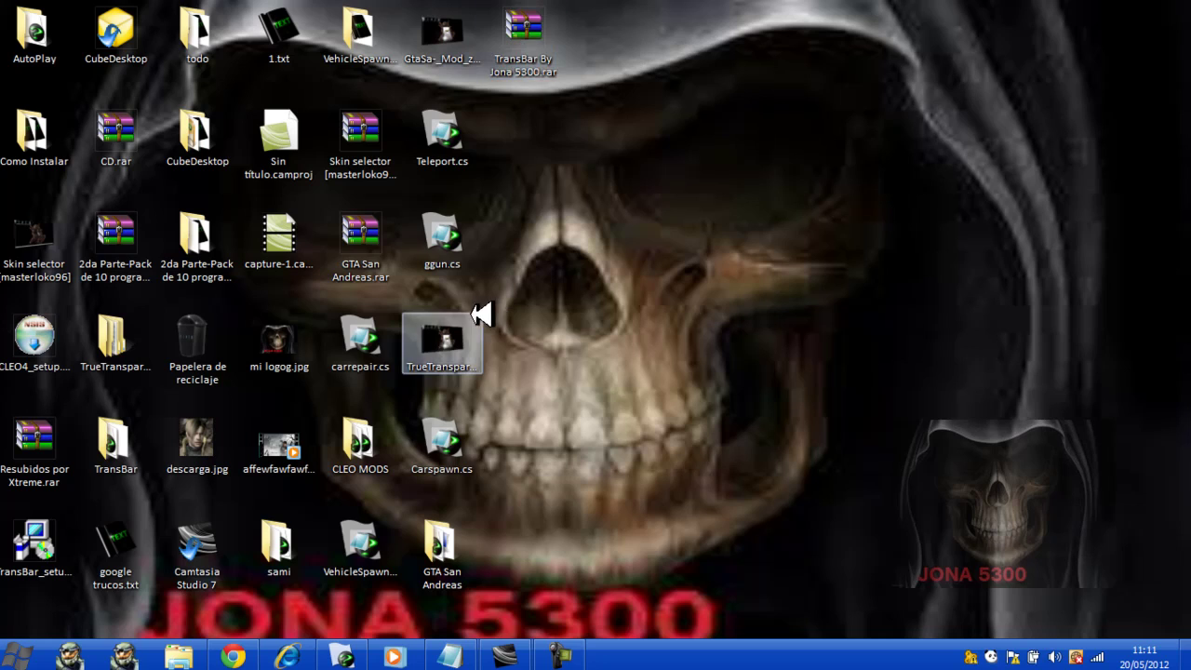
- Restore the note and add "y les dejara una carpeta como esta" after "descomprimen"
click(473, 658)
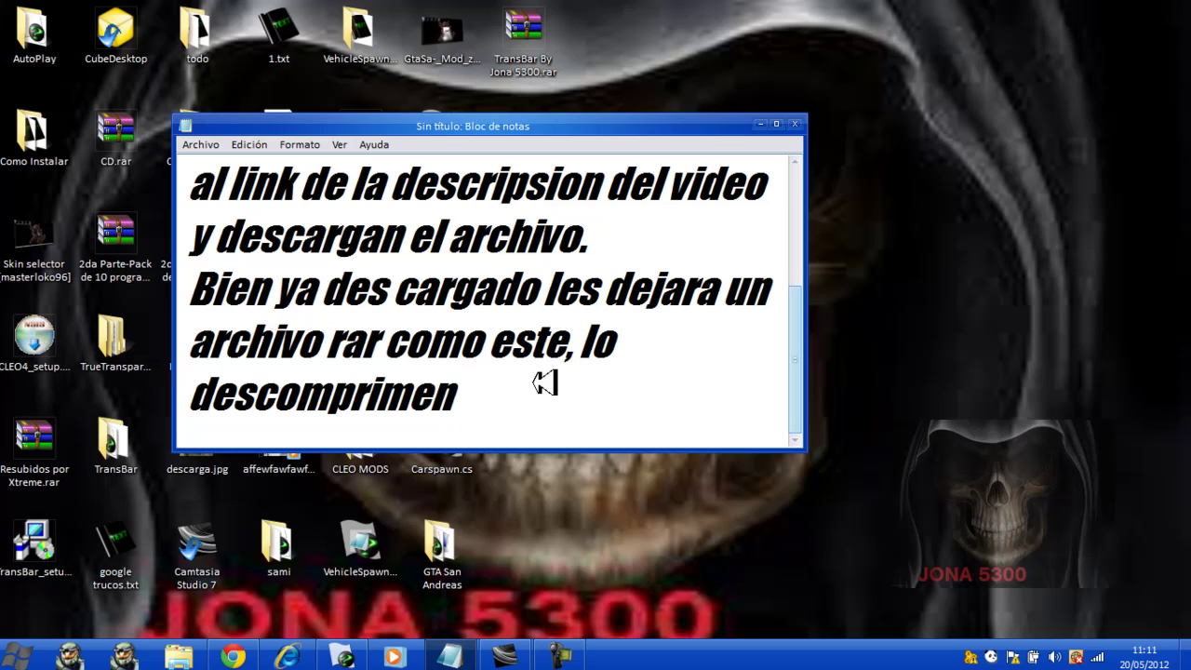
text(y les )
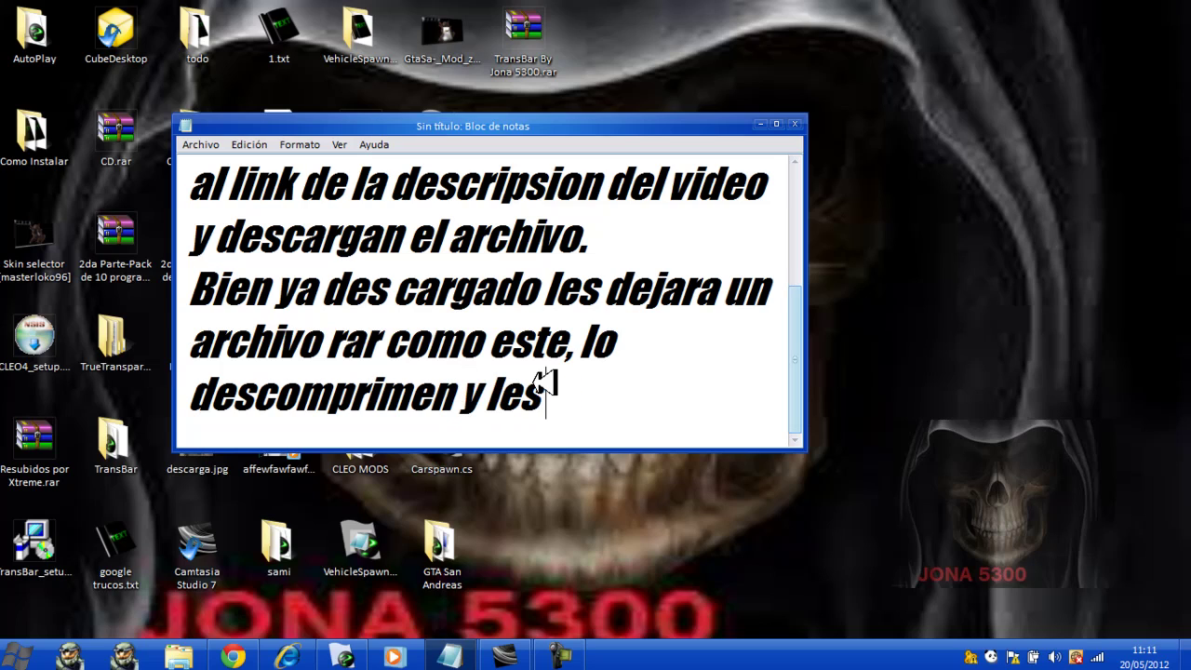
text(deja)
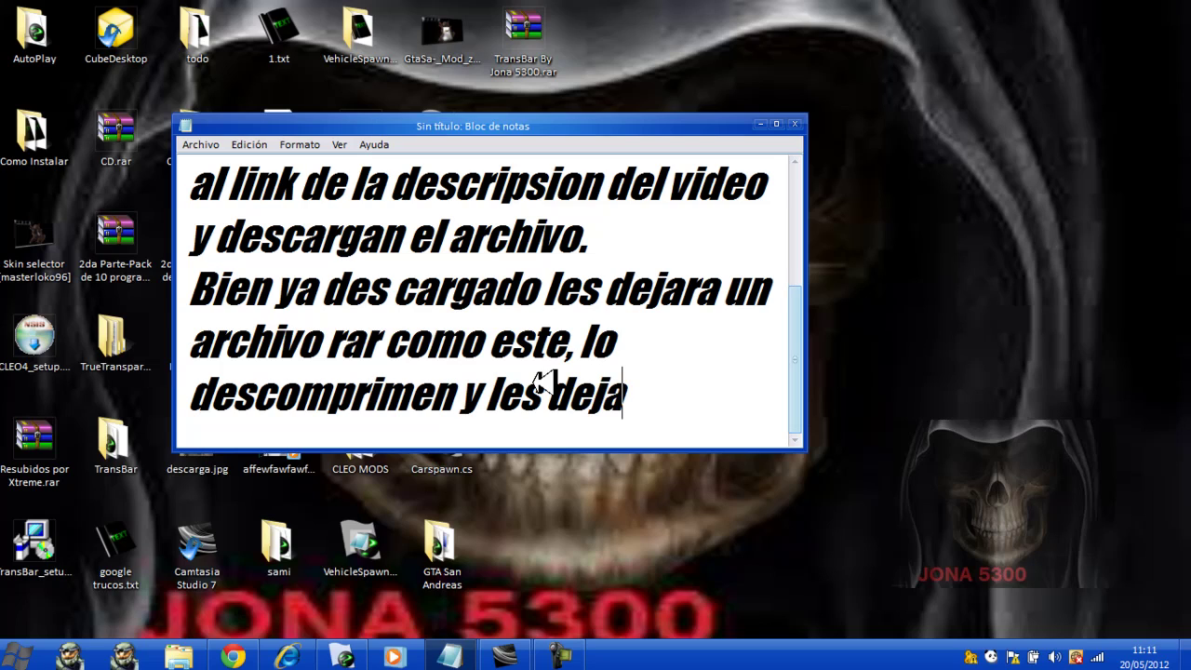
text(ra una)
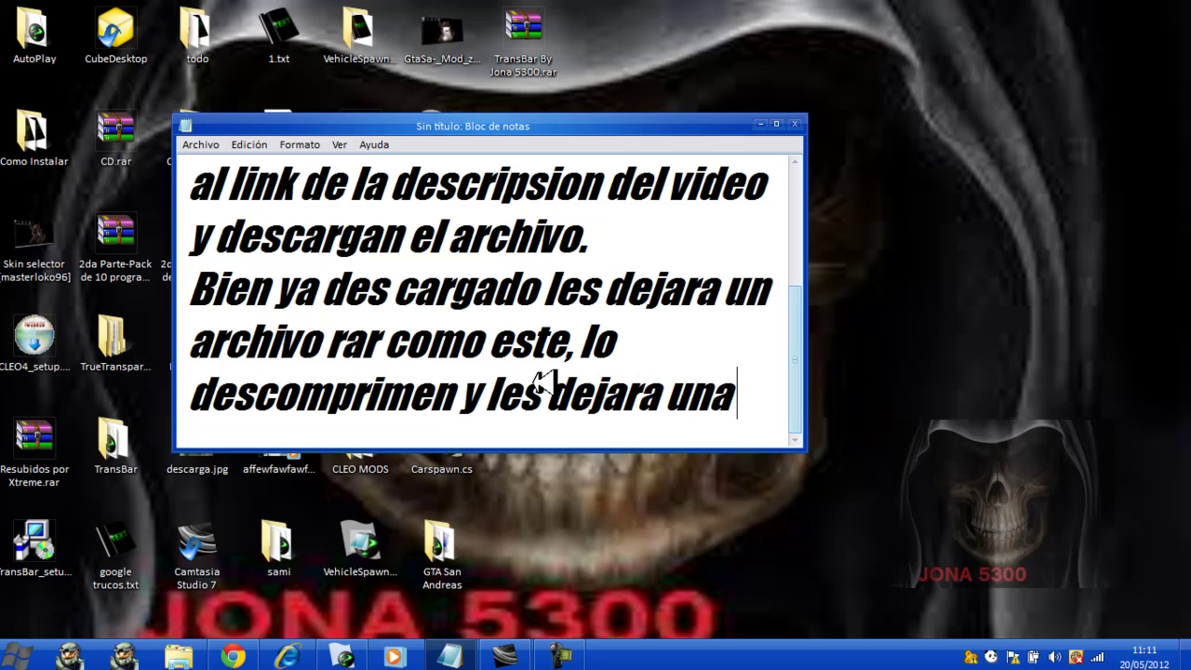
text( carp)
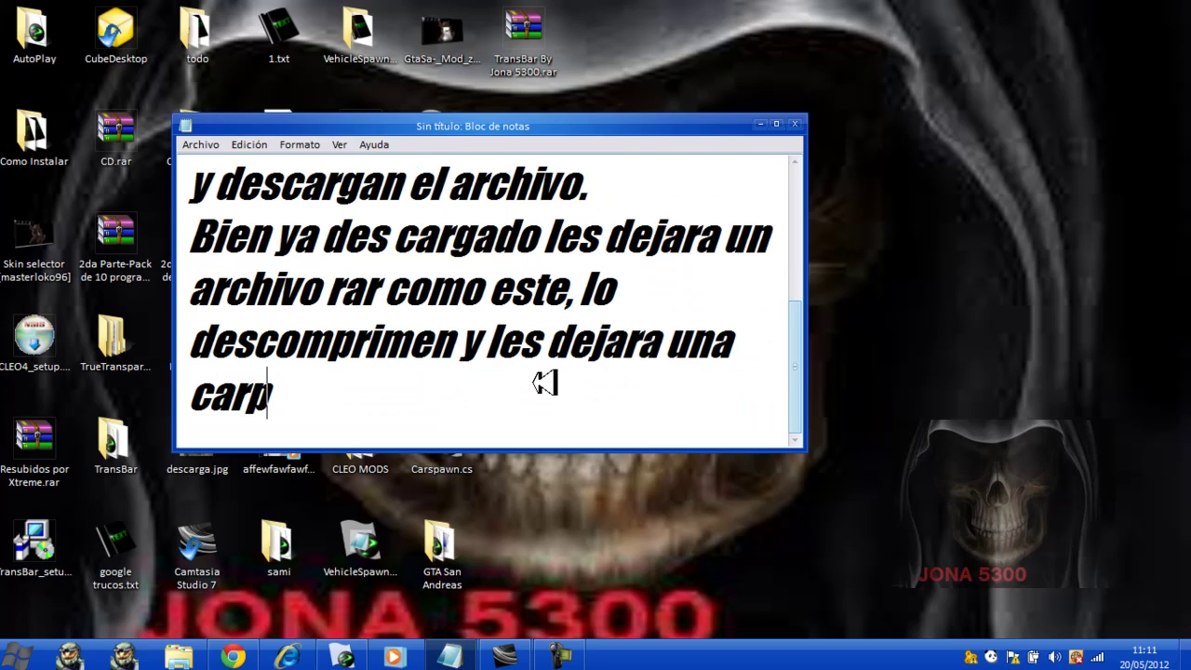
text(eta)
text( c)
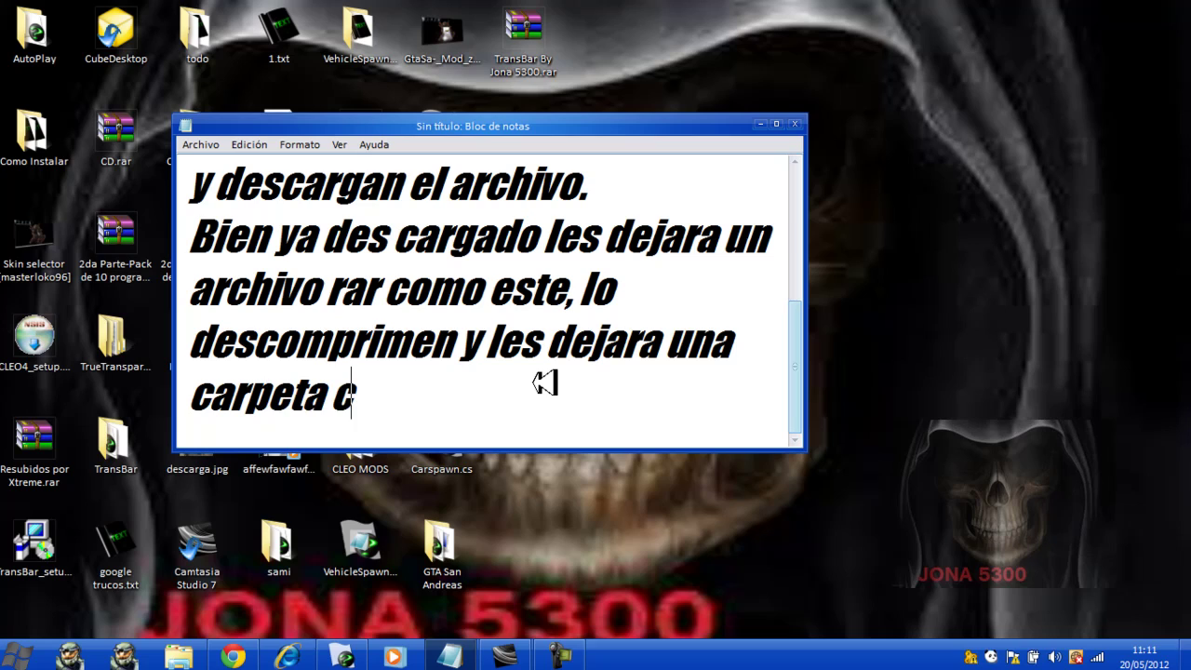
text(omo esta)
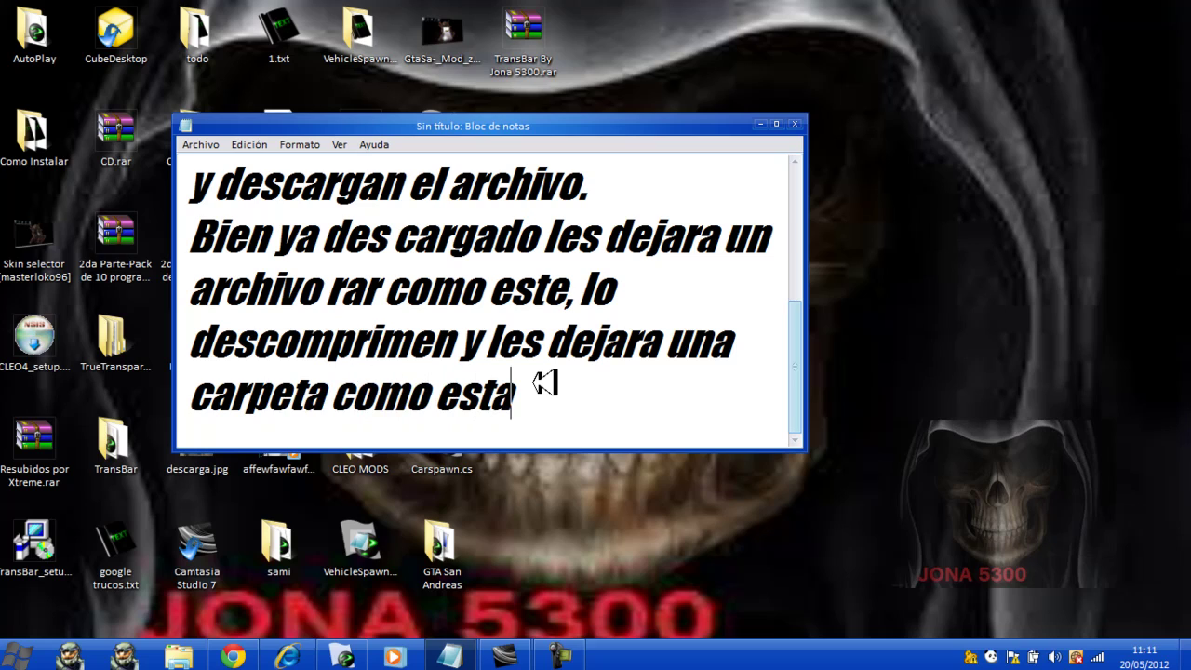
- Point out the TransBar folder on the desktop, and continue the note after "carpeta como esta" with "la abren"
click(764, 122)
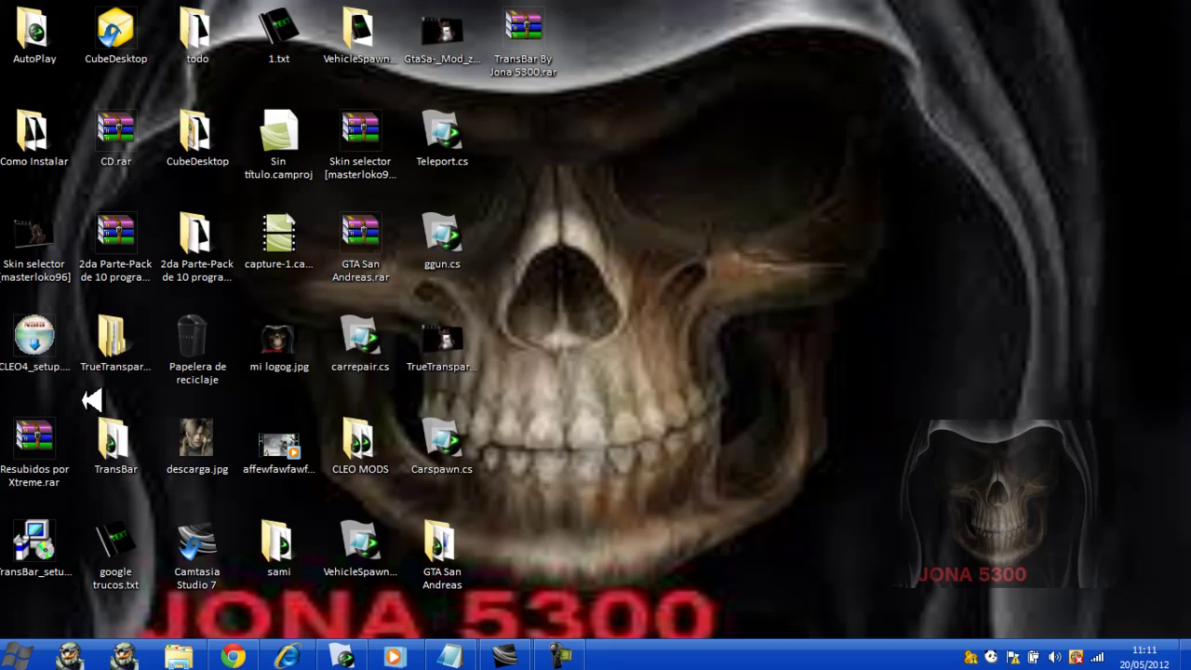
click(111, 437)
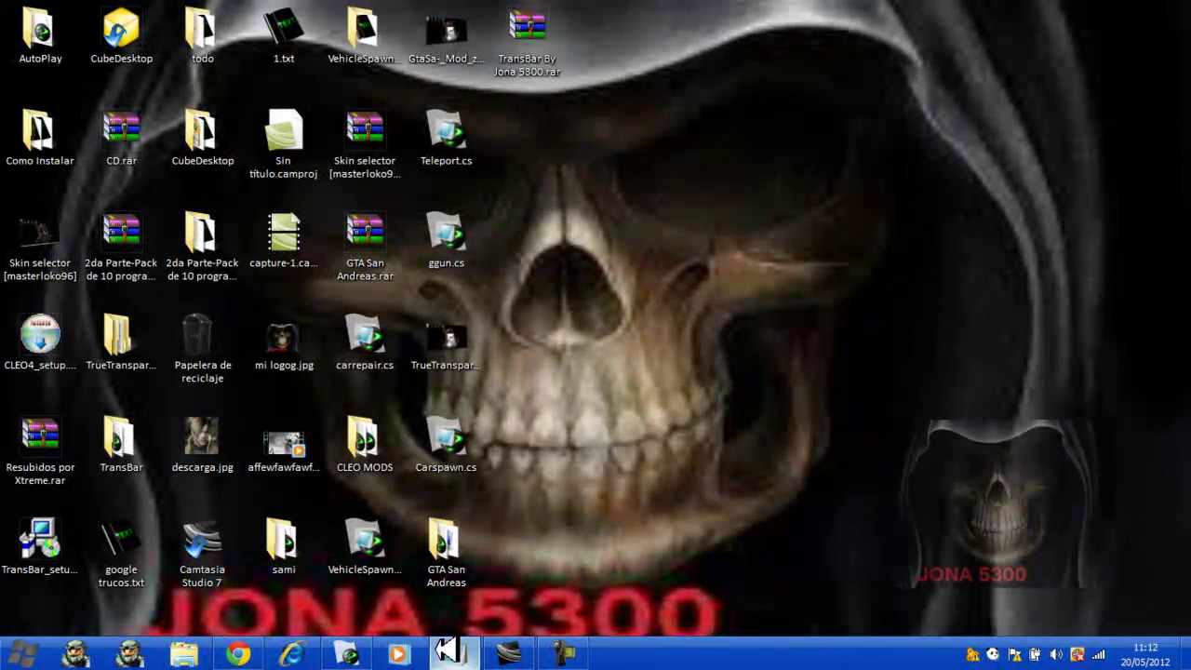
click(452, 651)
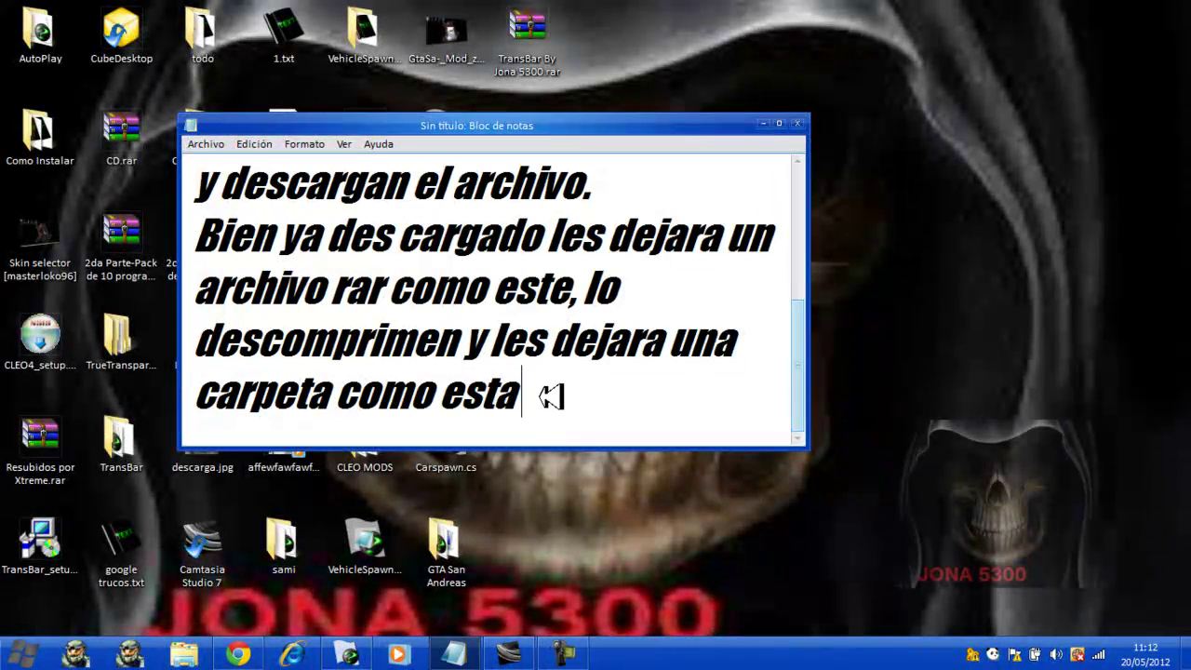
text(la abren)
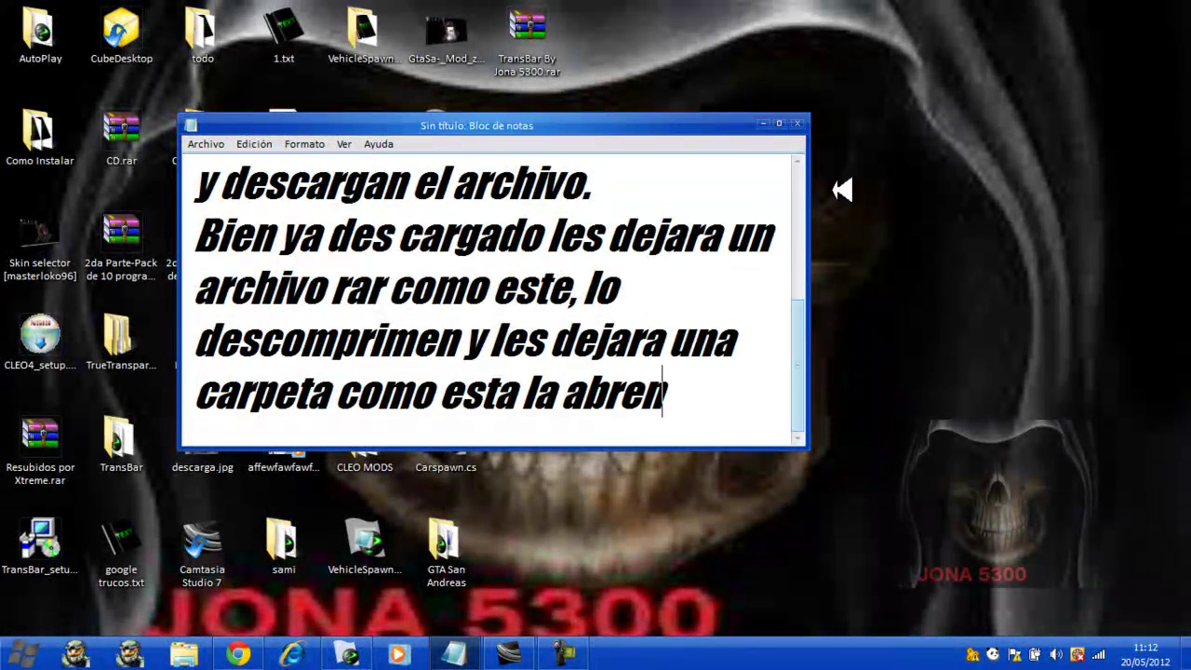
- Minimize the note, open the TransBar folder from the desktop, and select all the files in it
click(771, 123)
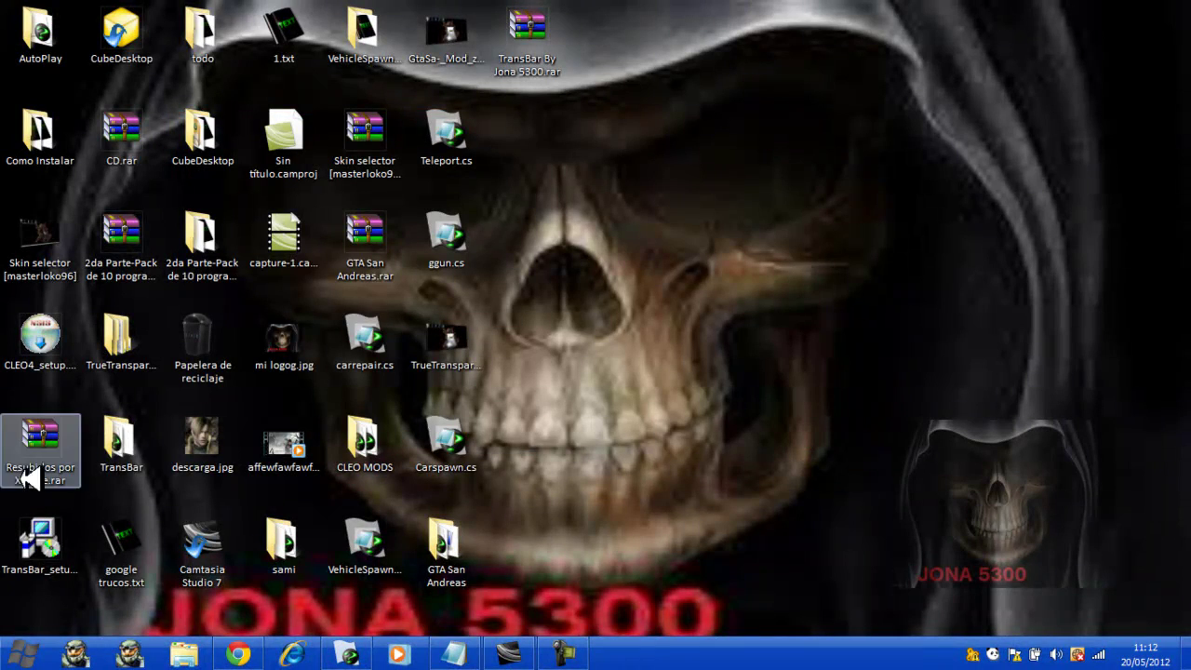
click(126, 446)
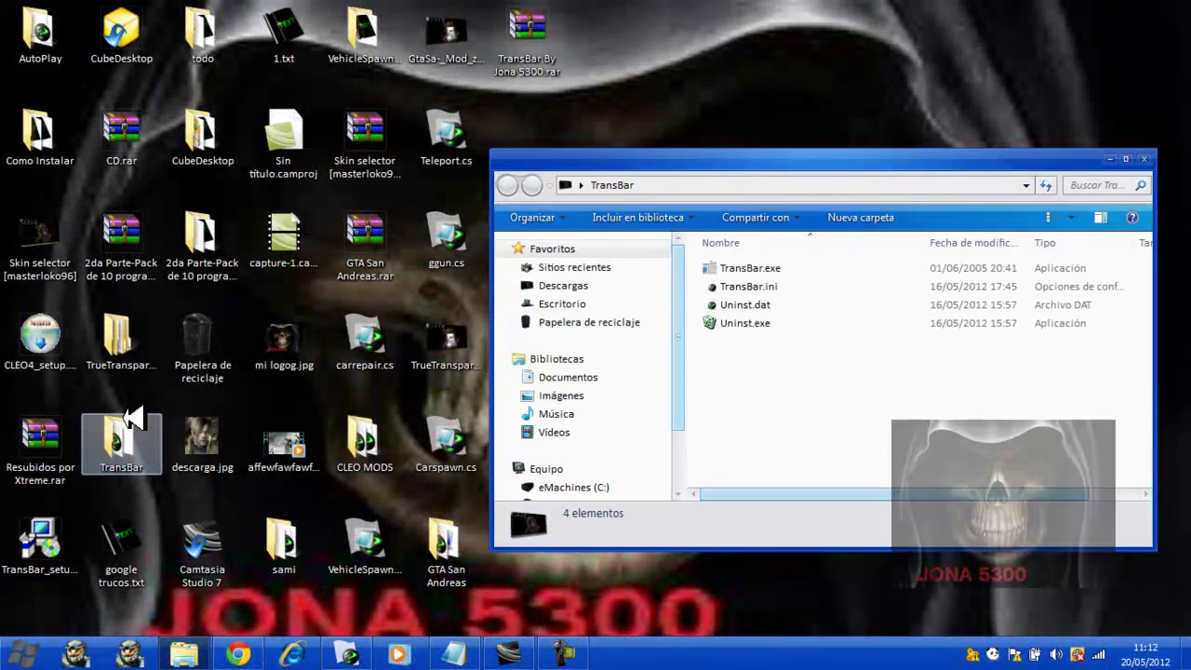
drag(839, 437, 896, 265)
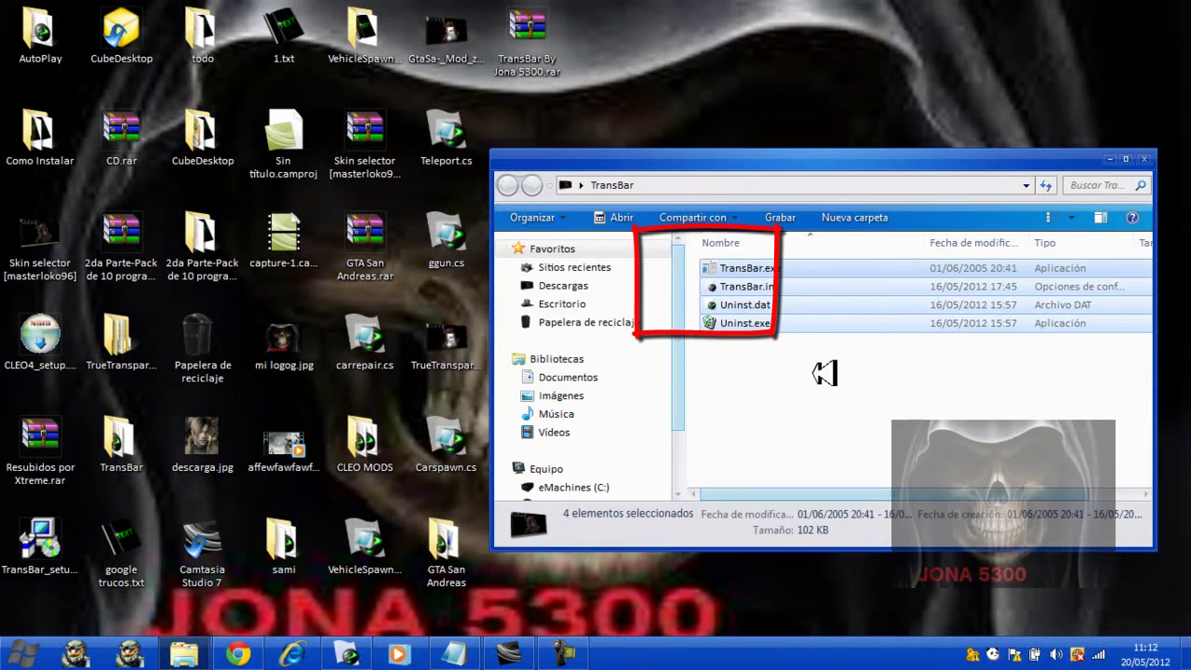
- Deselect the files in the TransBar folder, restore the note and add "estaran esos archivos" after "la abren"
click(763, 434)
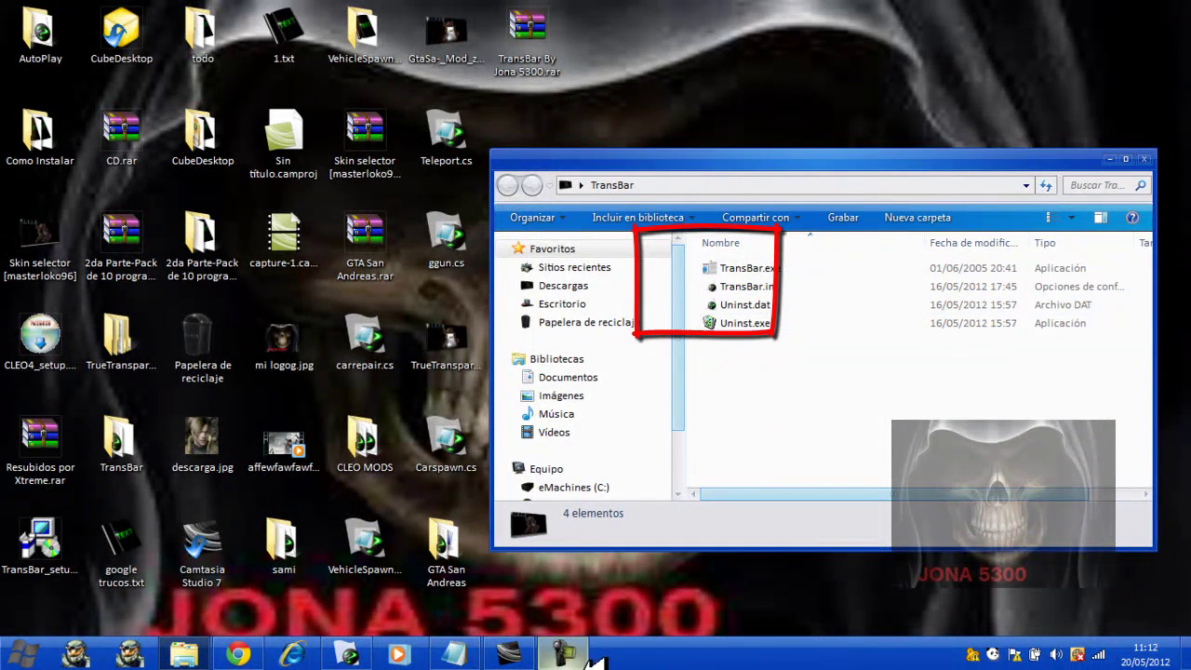
click(454, 654)
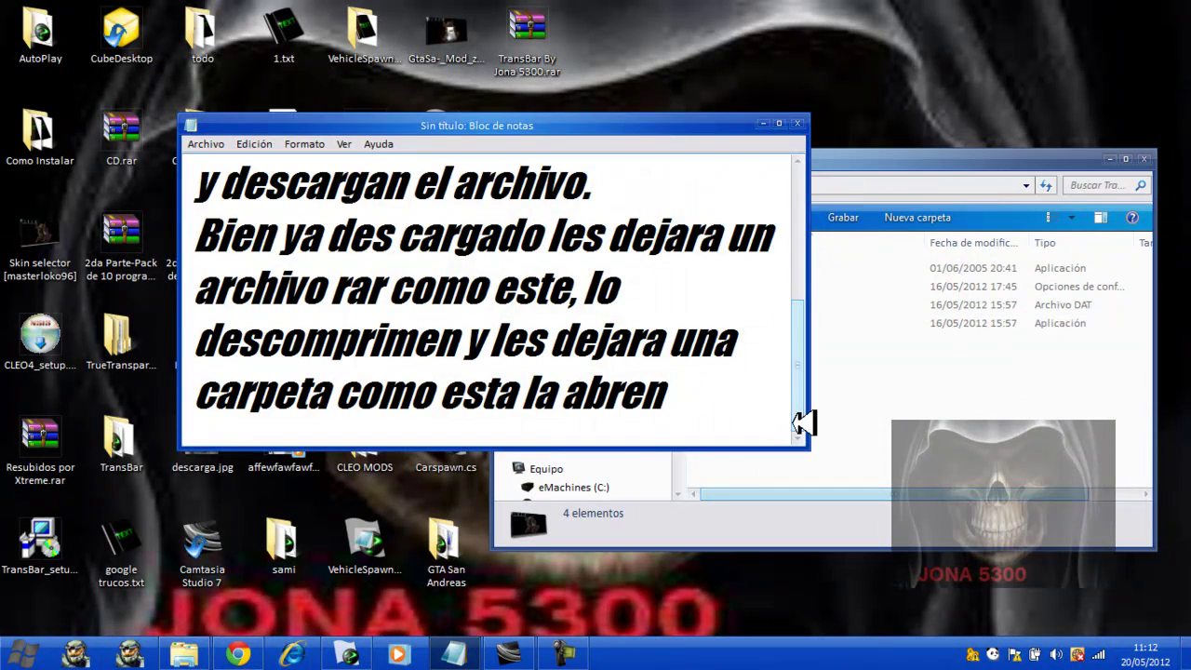
text(esta)
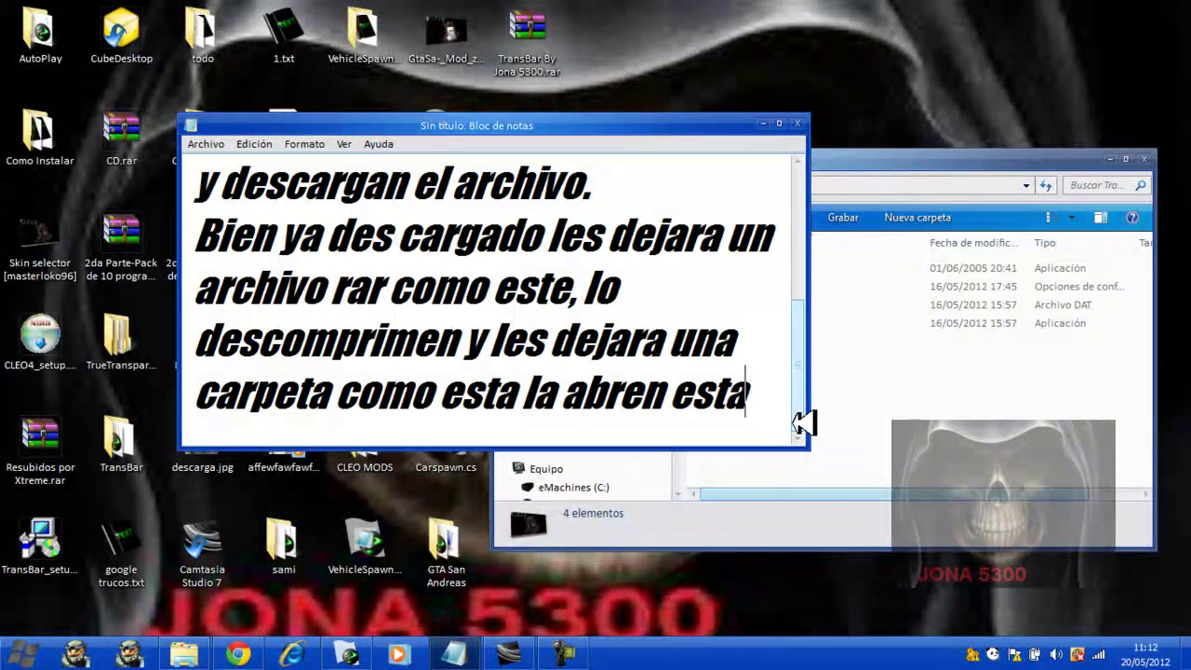
text(ran)
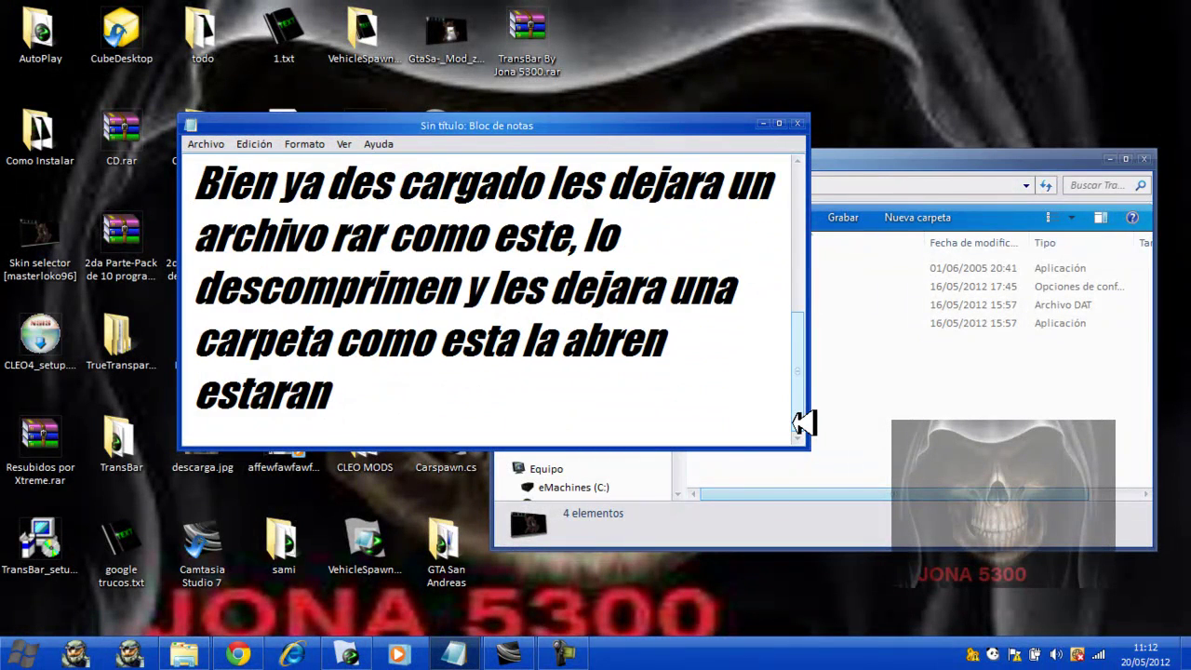
text( esos)
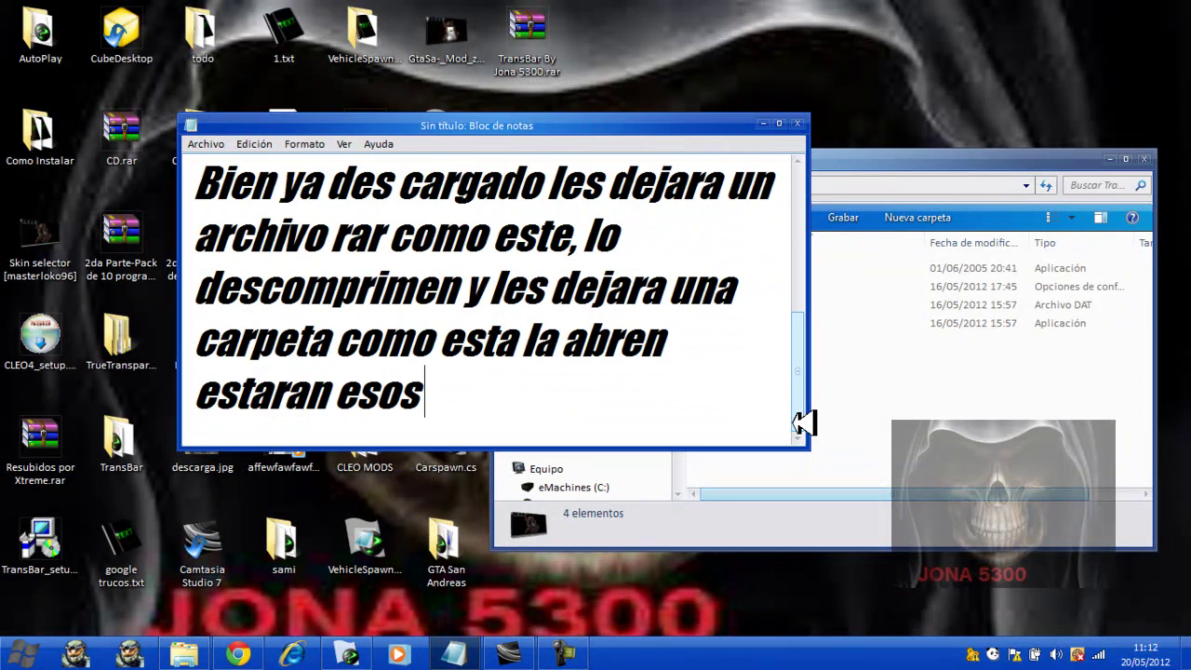
text( arch)
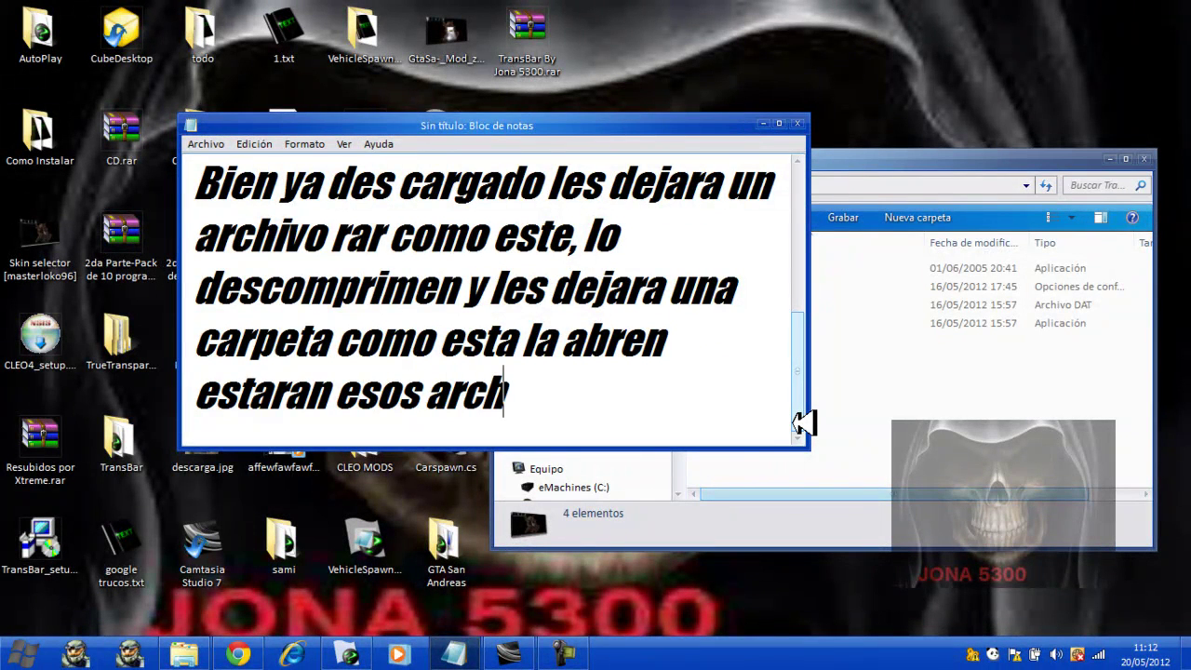
text(ivos)
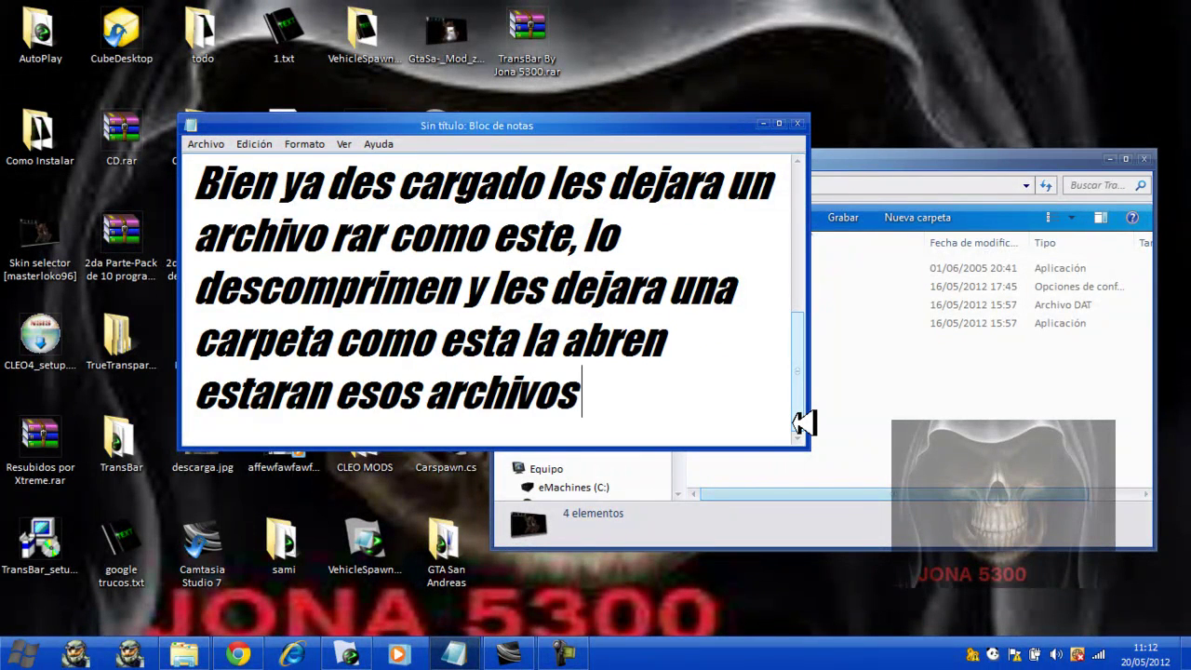
- Move the note window aside to reveal the folder's file list, and add "abren el que dice TransBar.exe." followed by a new line
drag(607, 120, 430, 122)
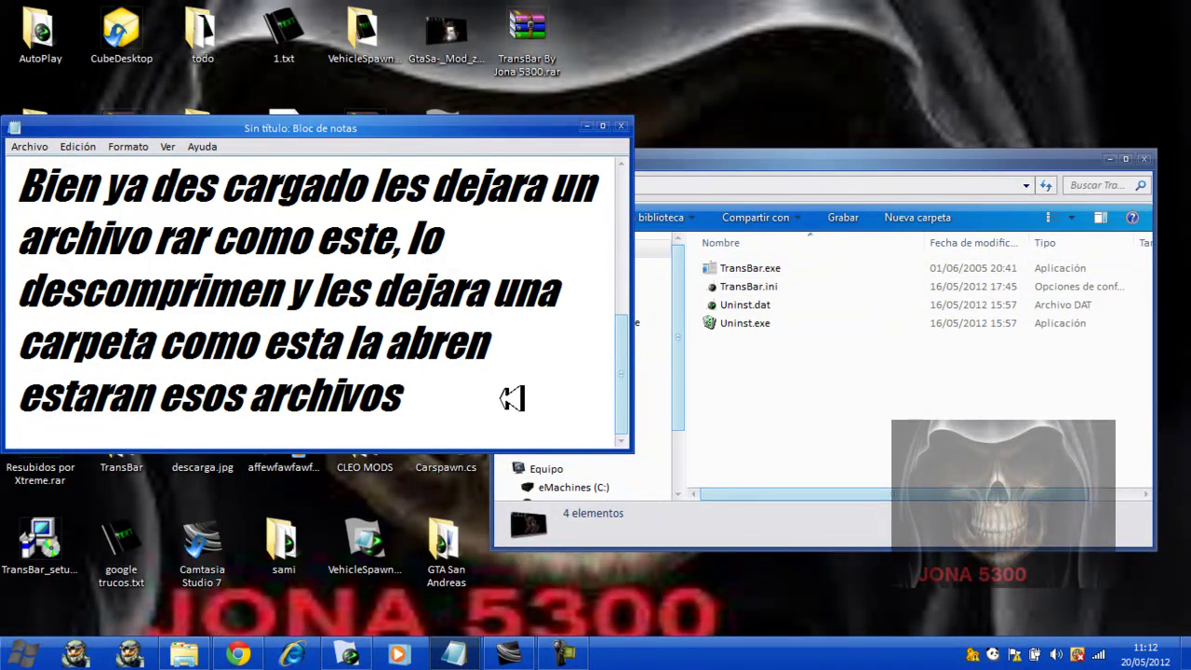
text(abren e)
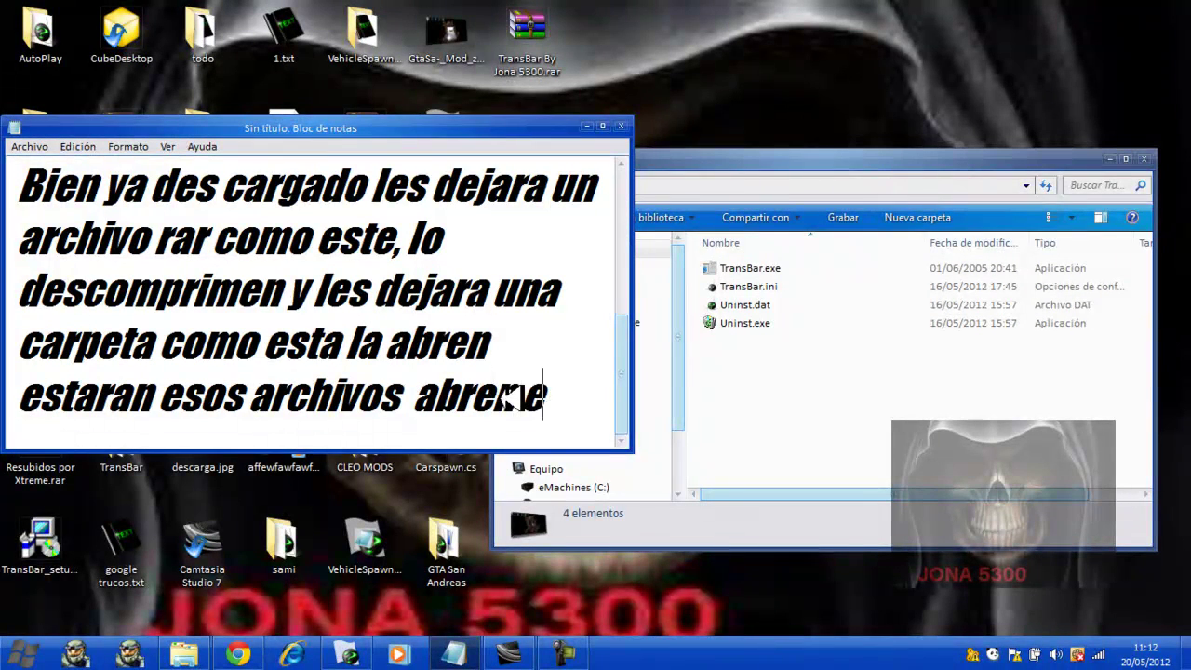
text(l que)
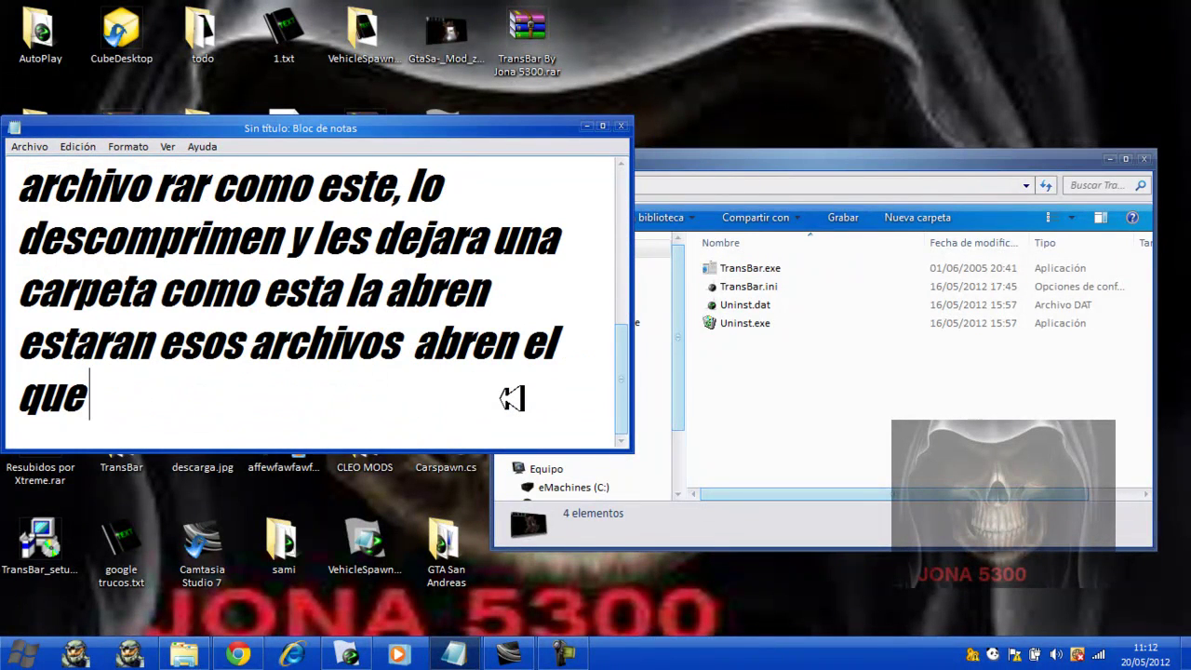
text( dice)
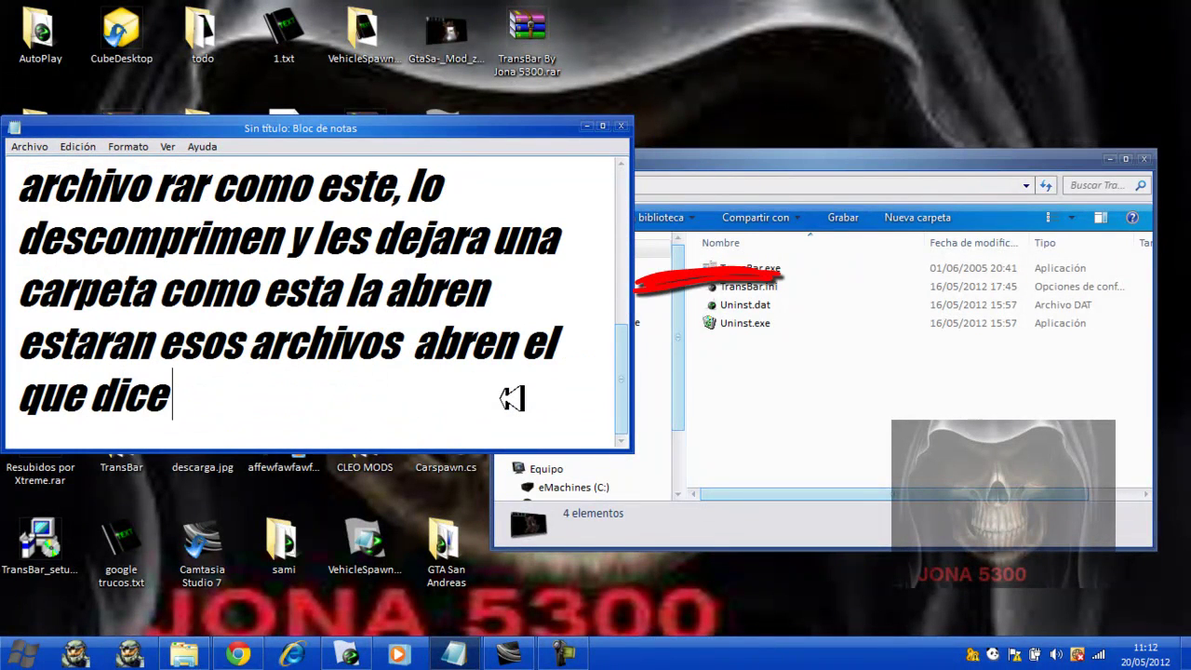
text( Tr)
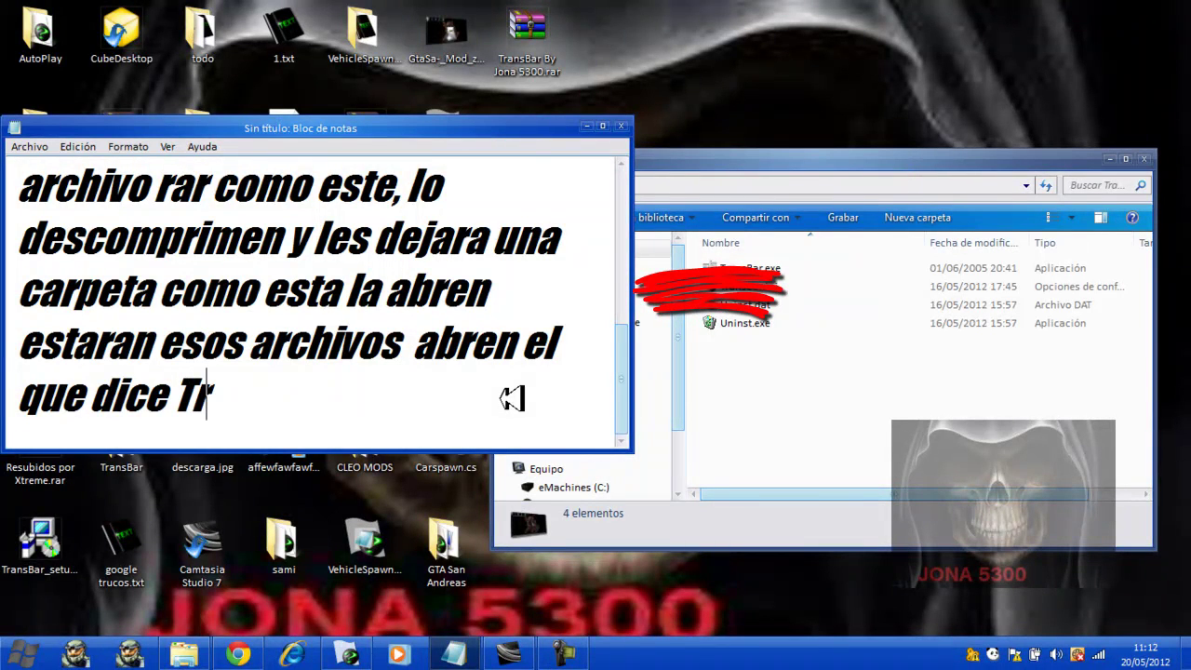
text(ans)
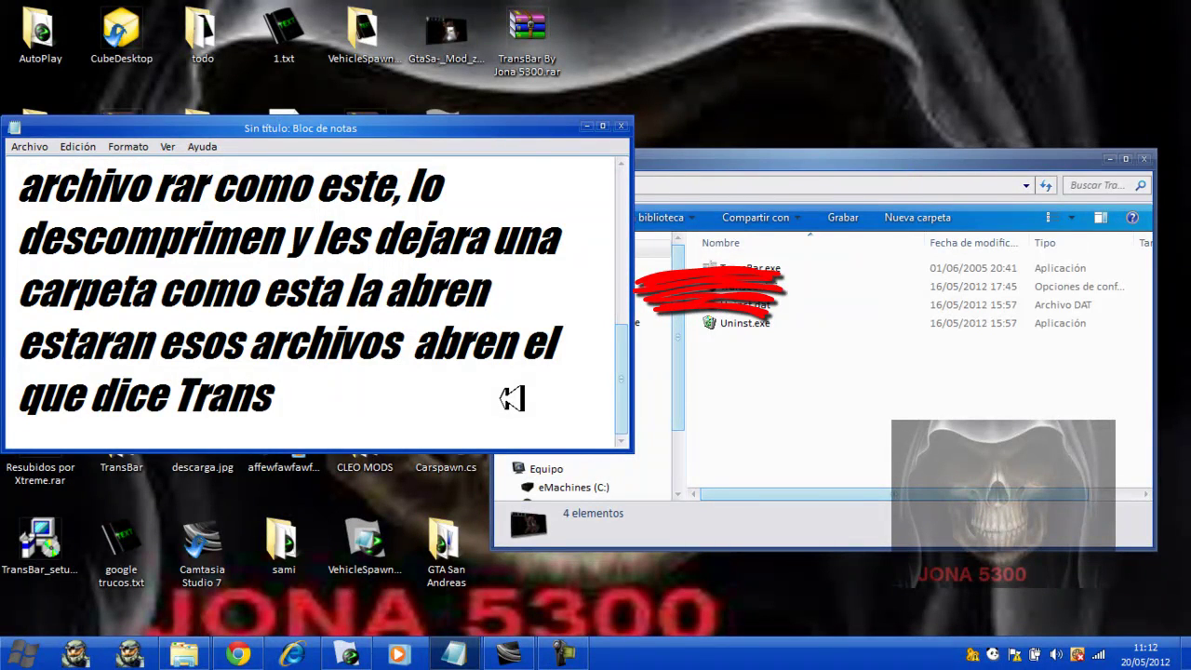
text(Bar)
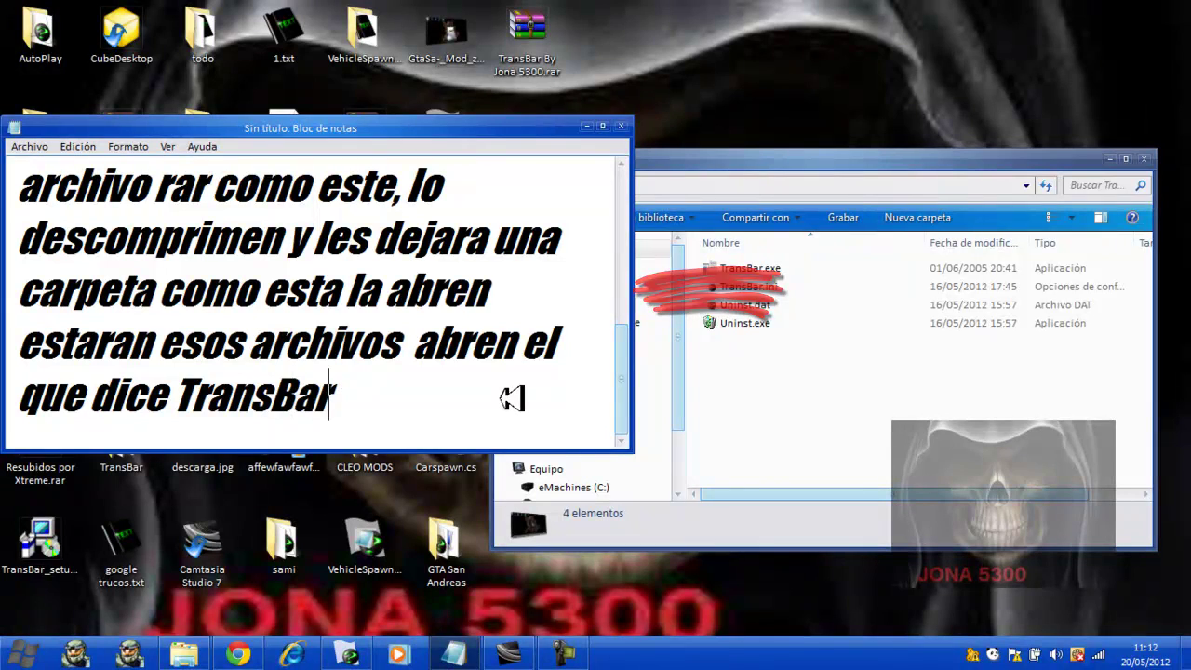
text(.e)
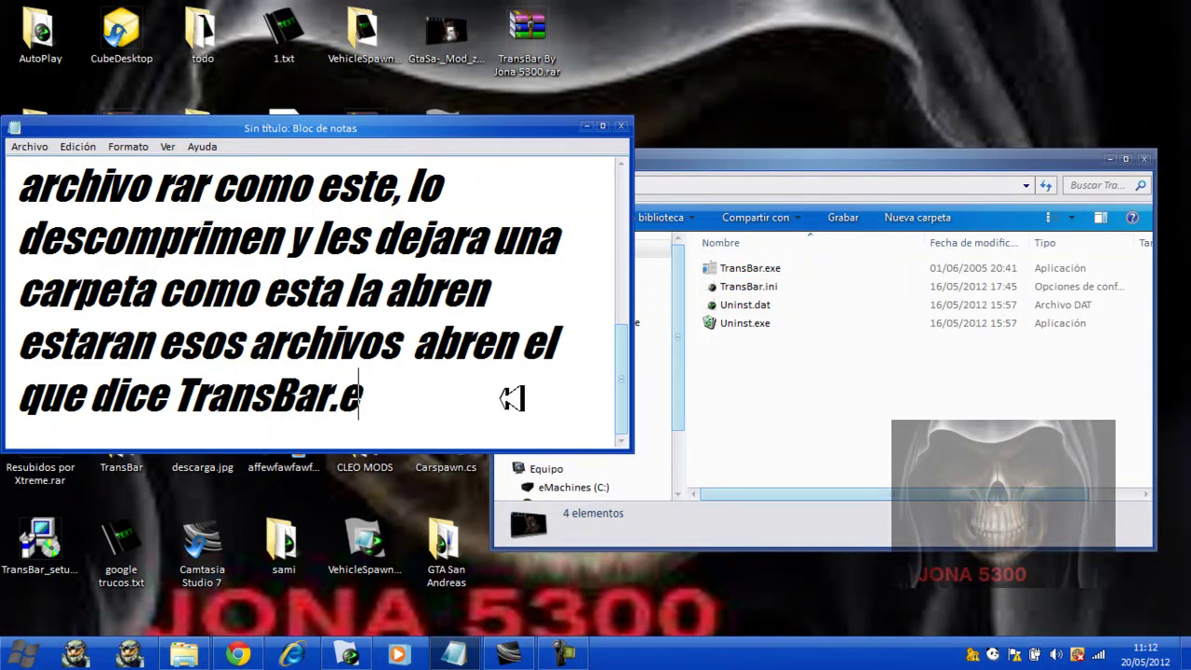
text(xe.)
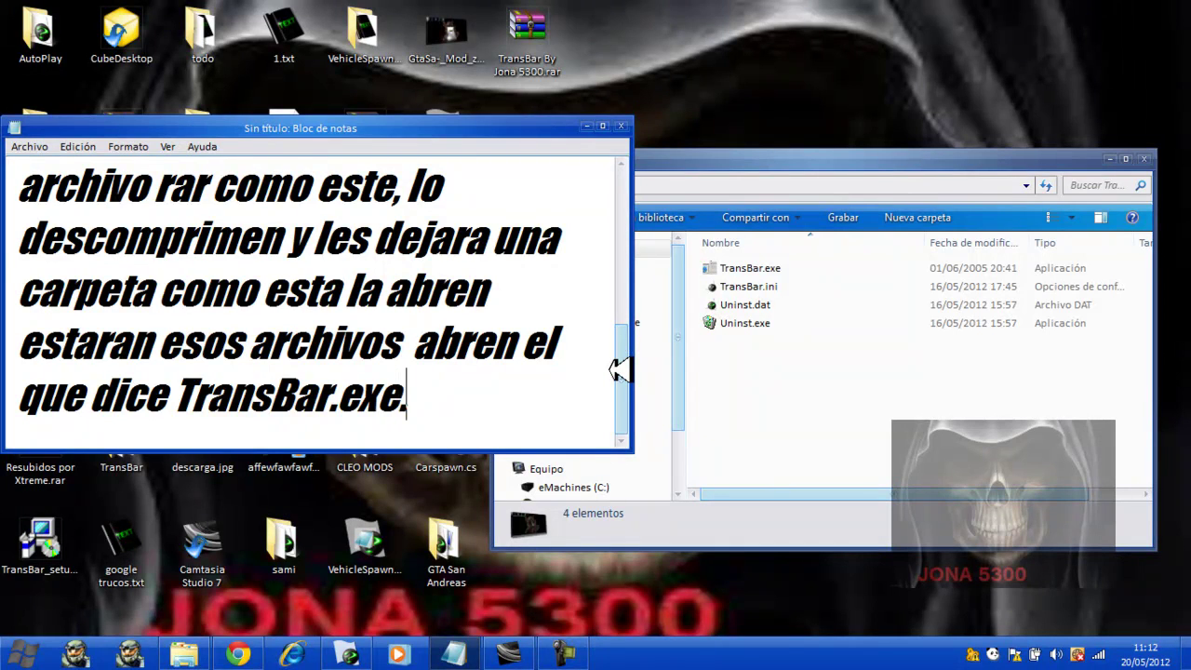
scroll(621, 369, down, 1)
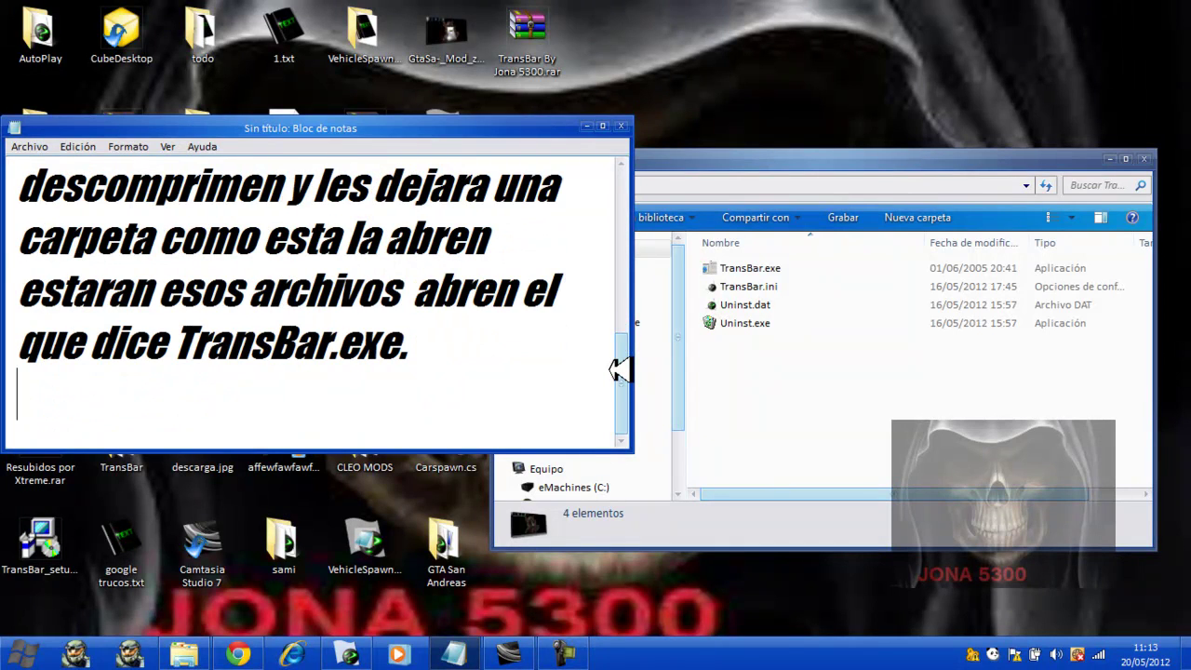
- Minimize the note, launch TransBar.exe from the TransBar folder, and move its window clear of the note's area
click(596, 120)
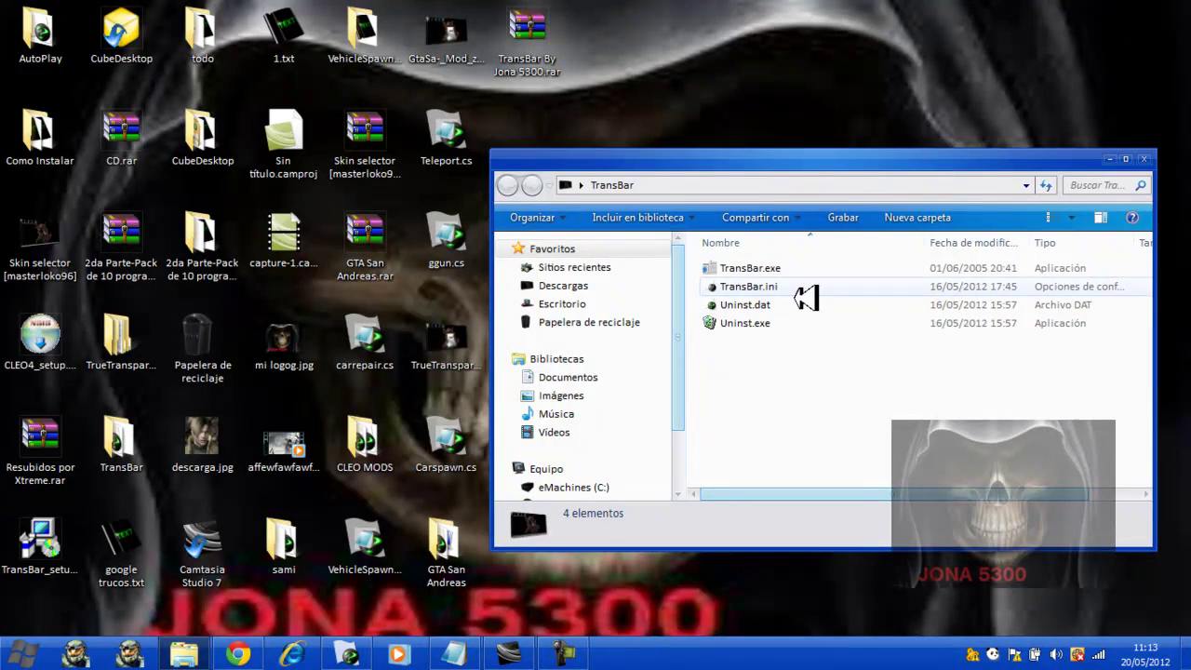
click(787, 268)
double_click(787, 268)
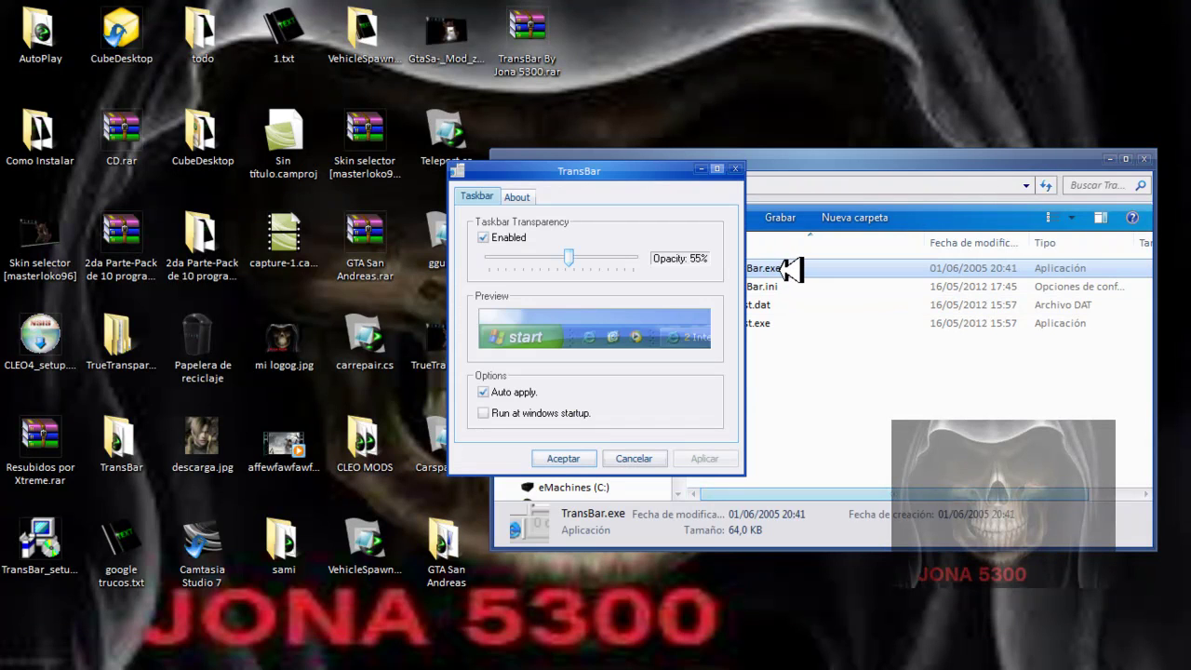
drag(642, 169, 875, 141)
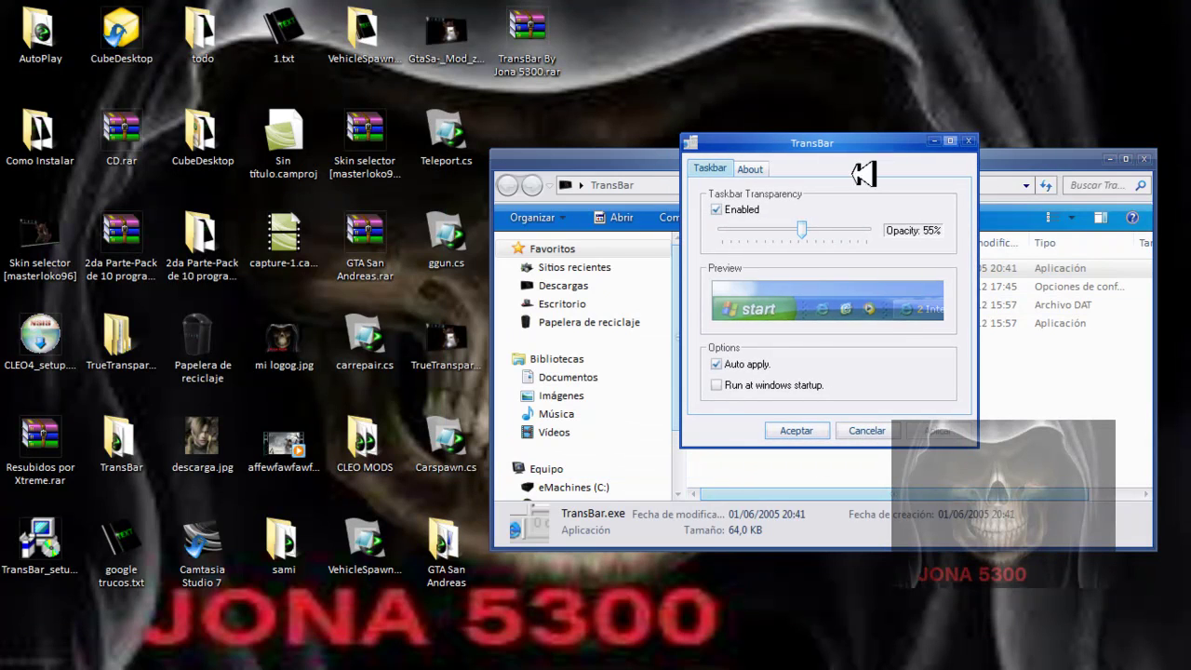
- Restore the note and write "ya hay eligen la transparencia y dan aceptar" on a new line below "que dice TransBar.exe."
click(473, 654)
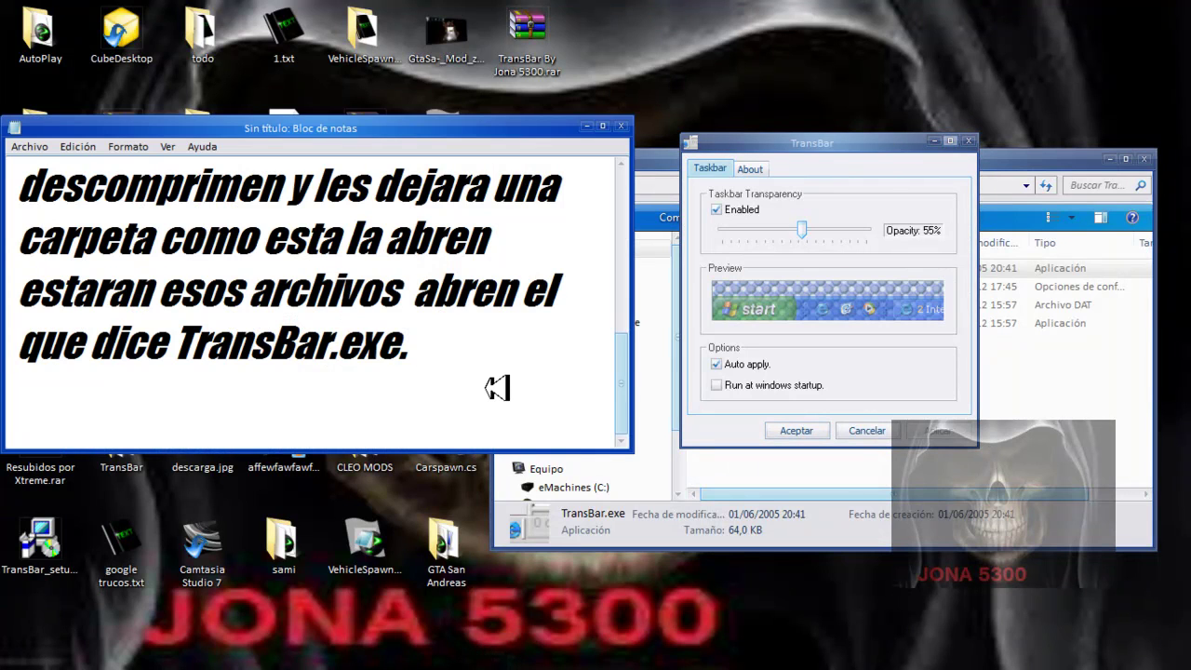
click(498, 366)
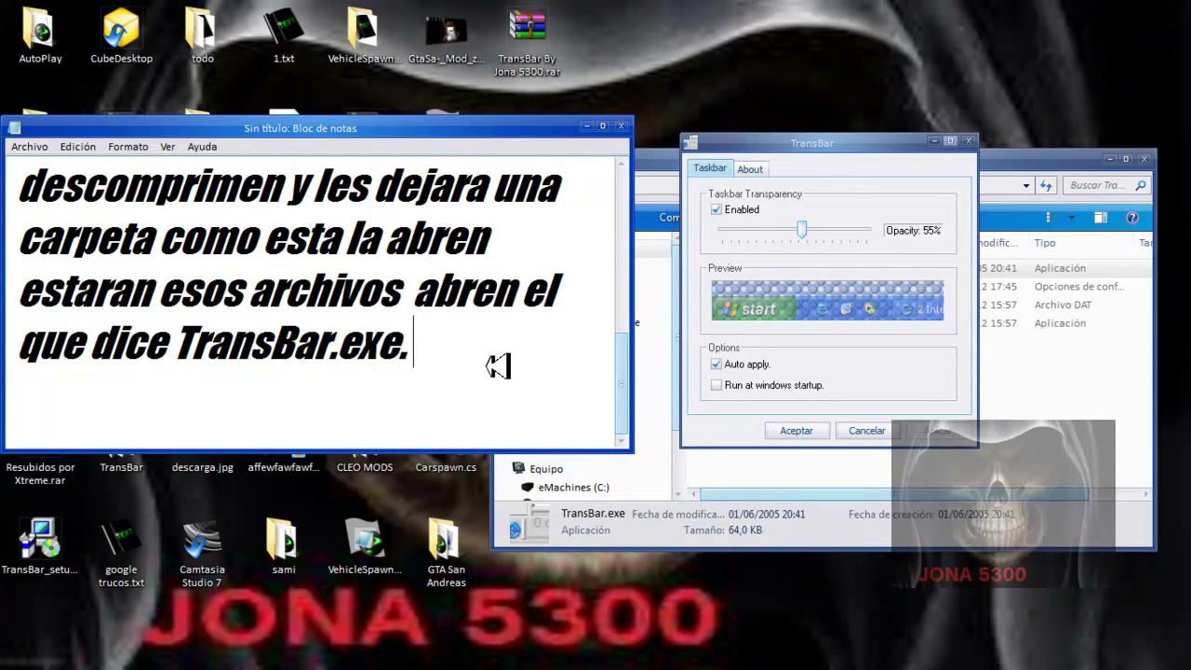
text(ya)
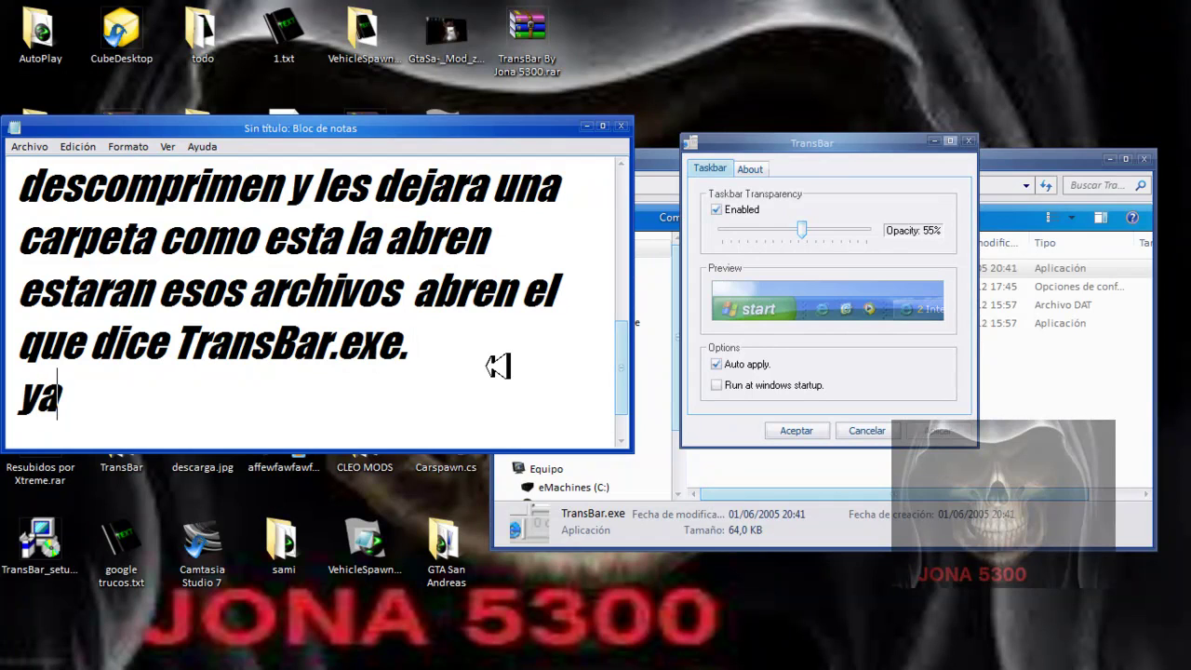
text( hay)
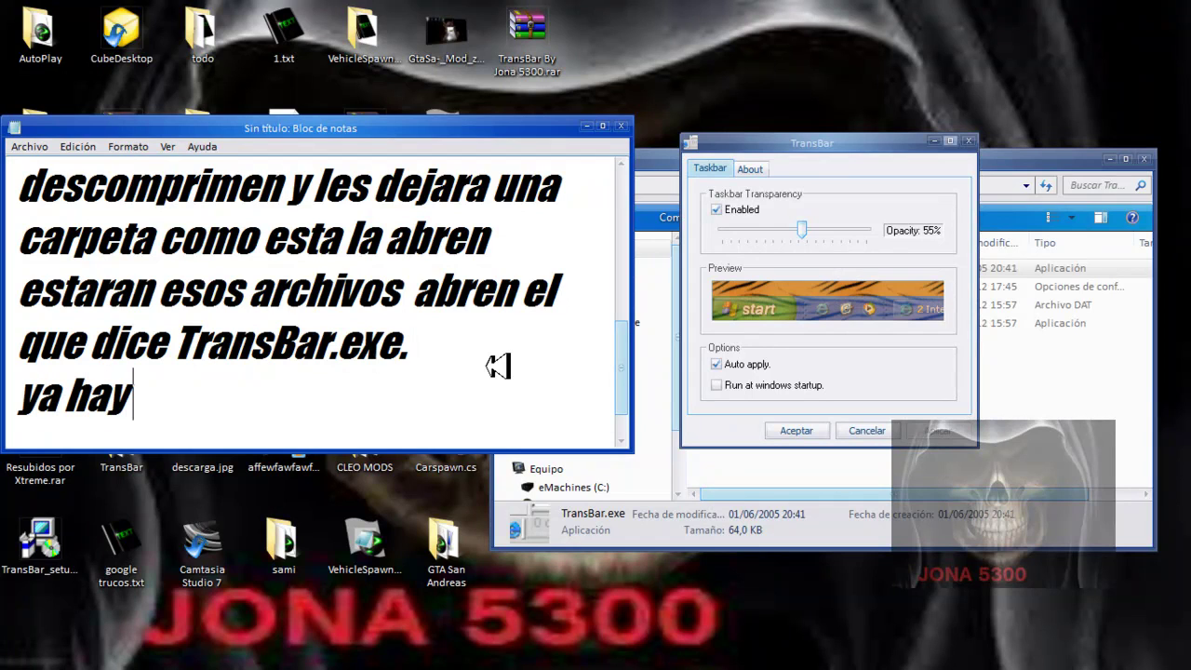
text( elig)
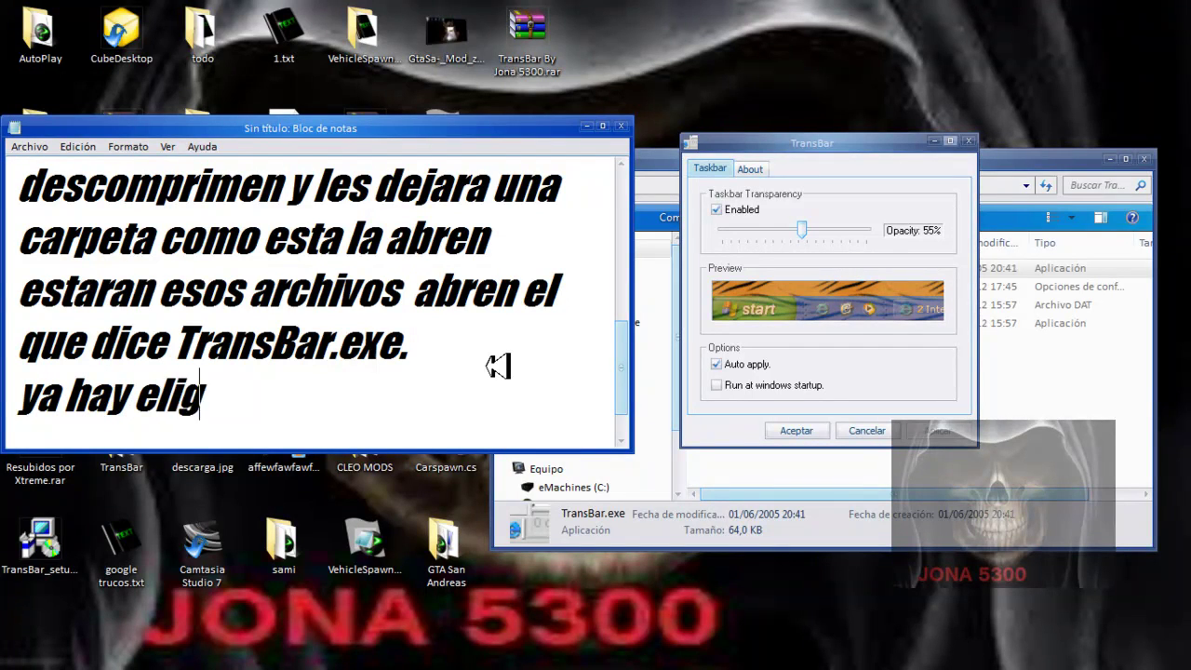
text(en la)
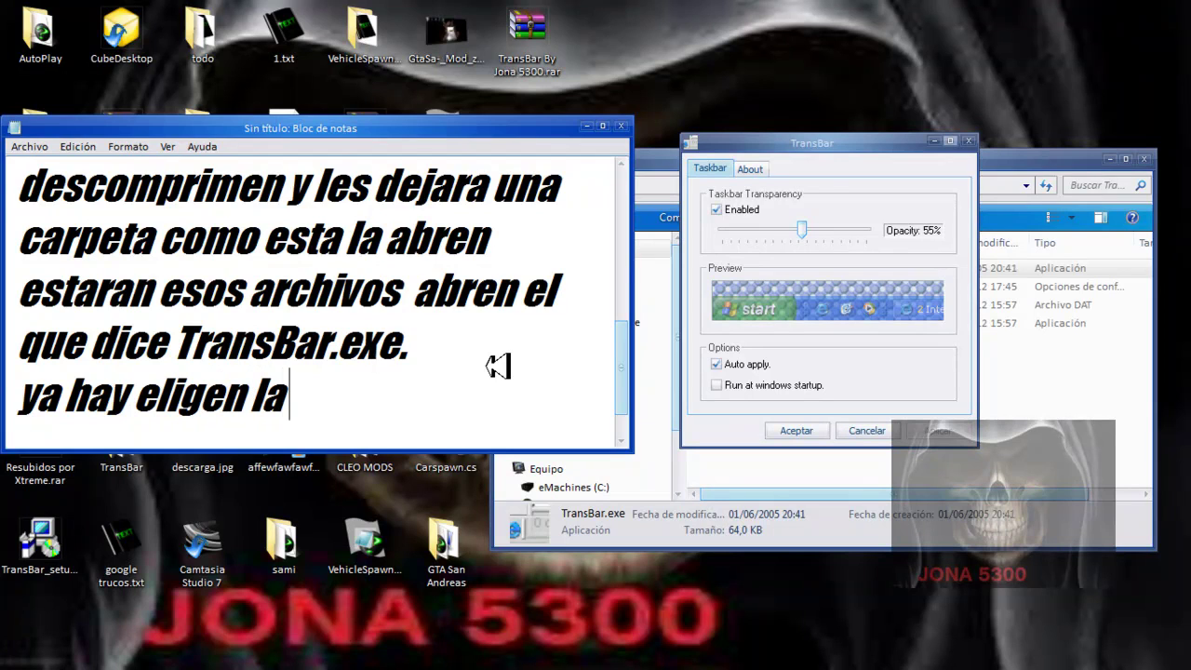
text( trans)
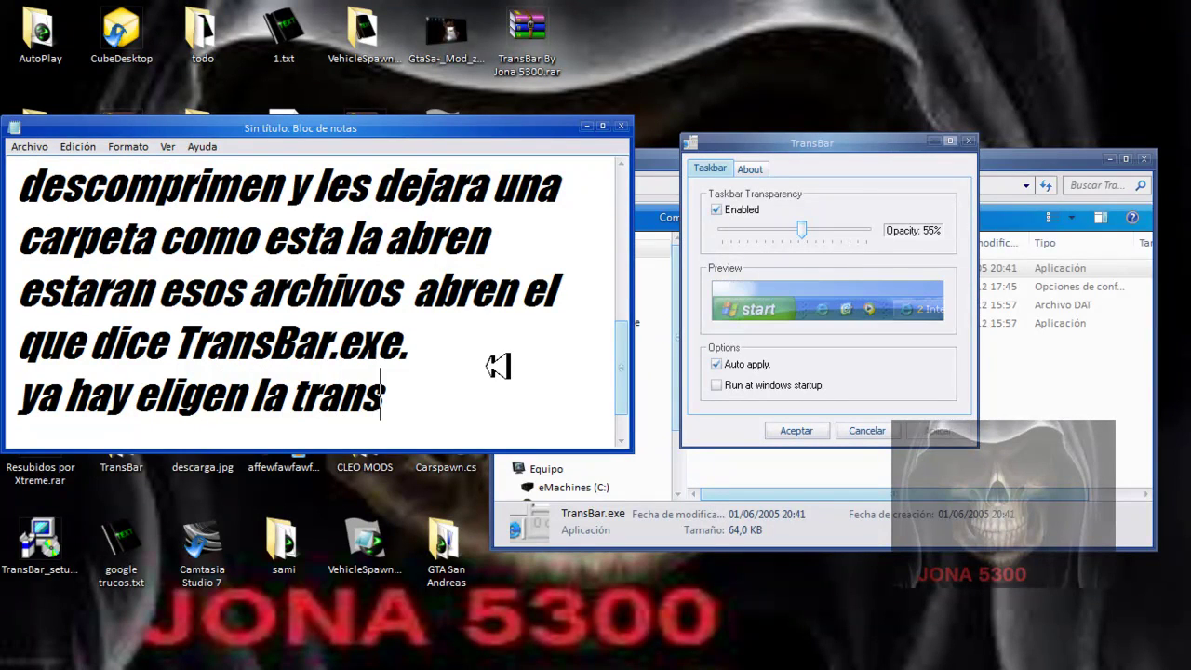
text(paren)
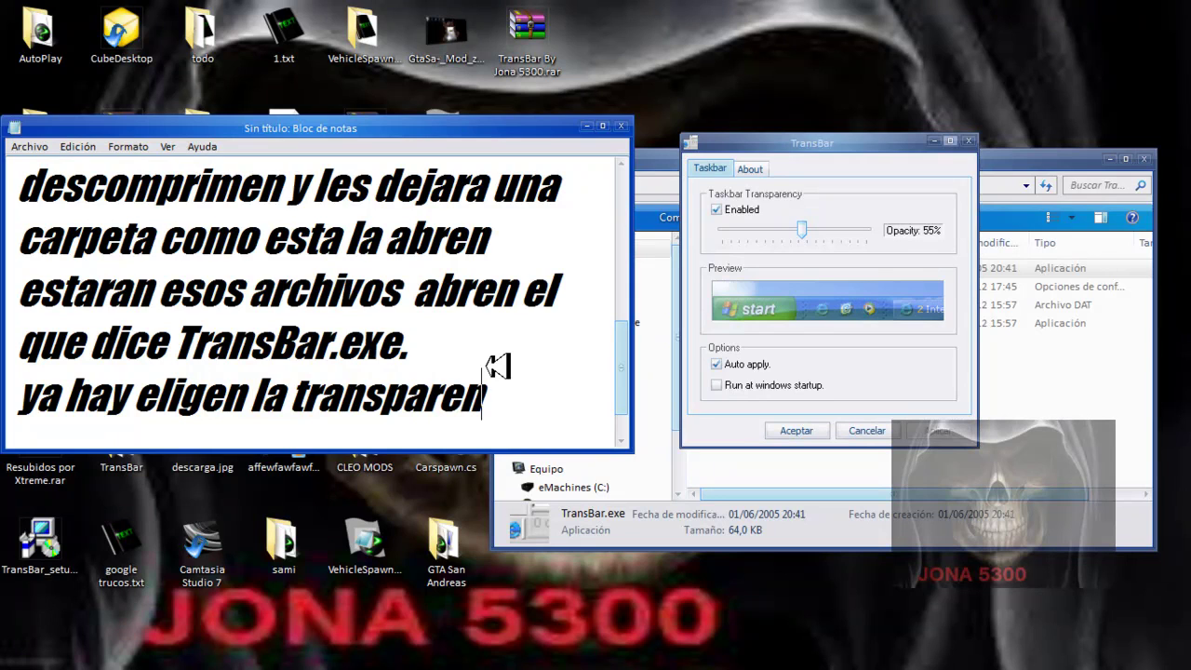
text(cia)
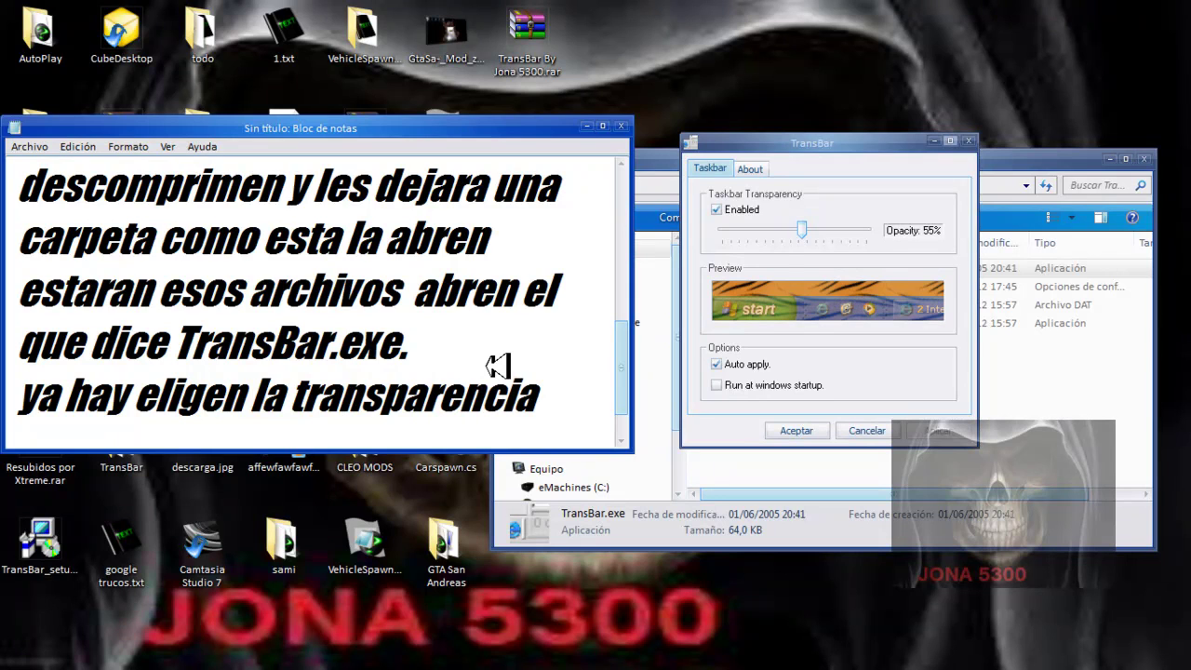
text( y)
key(Return)
text(dan)
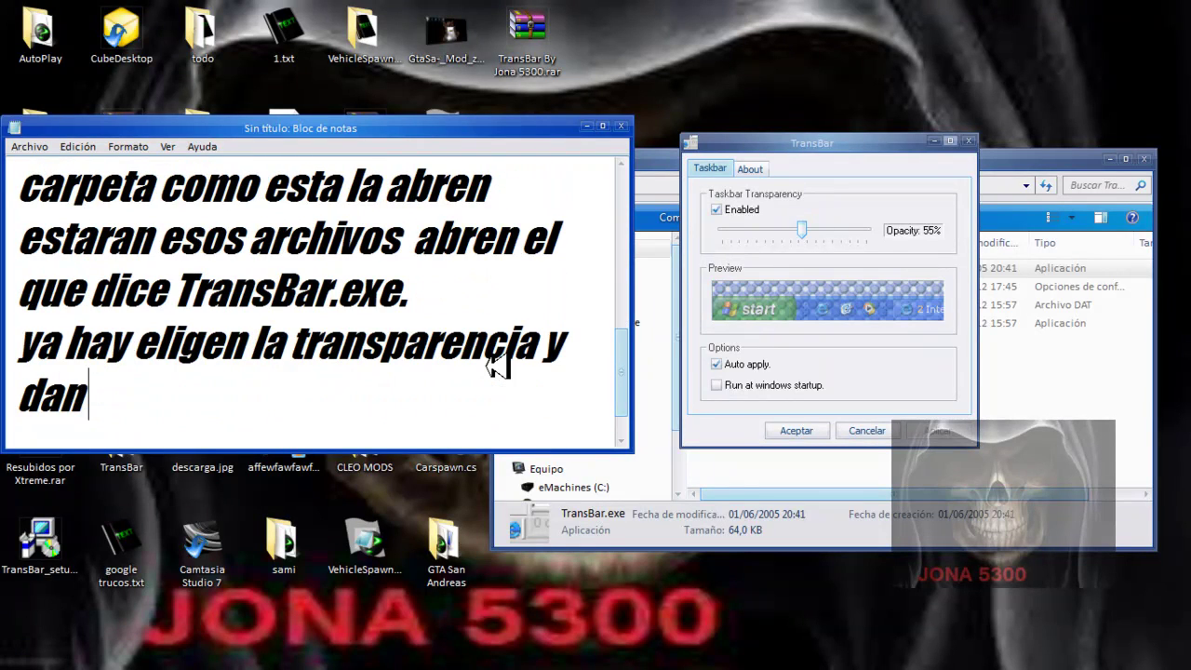
text( acep)
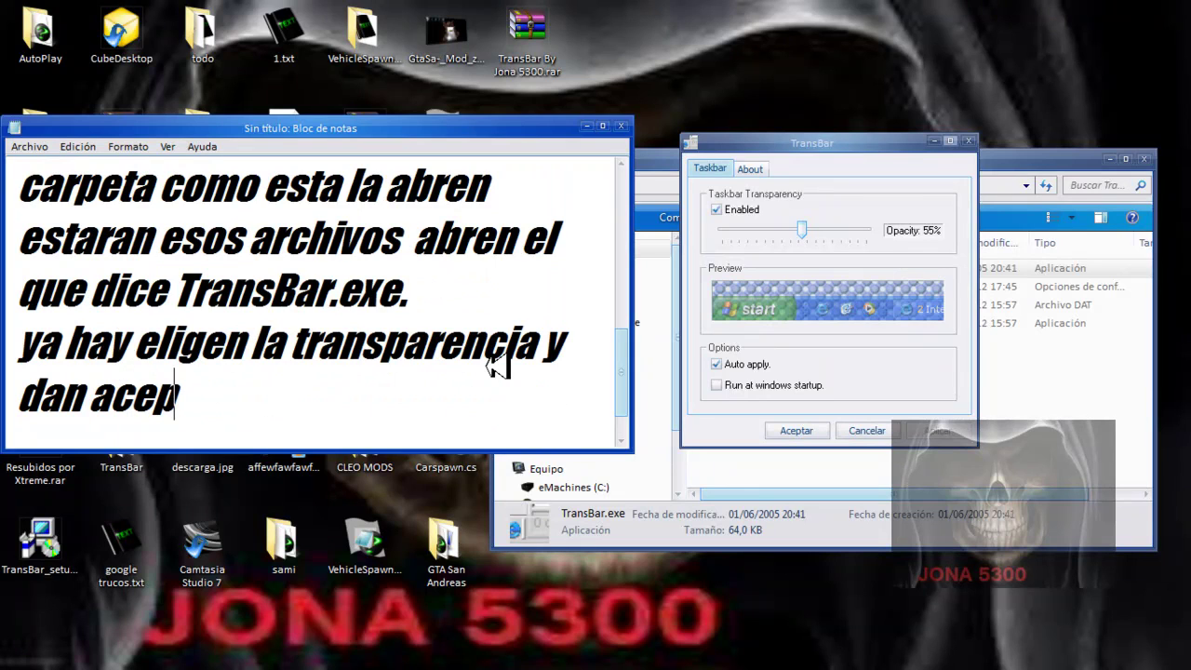
text(tar)
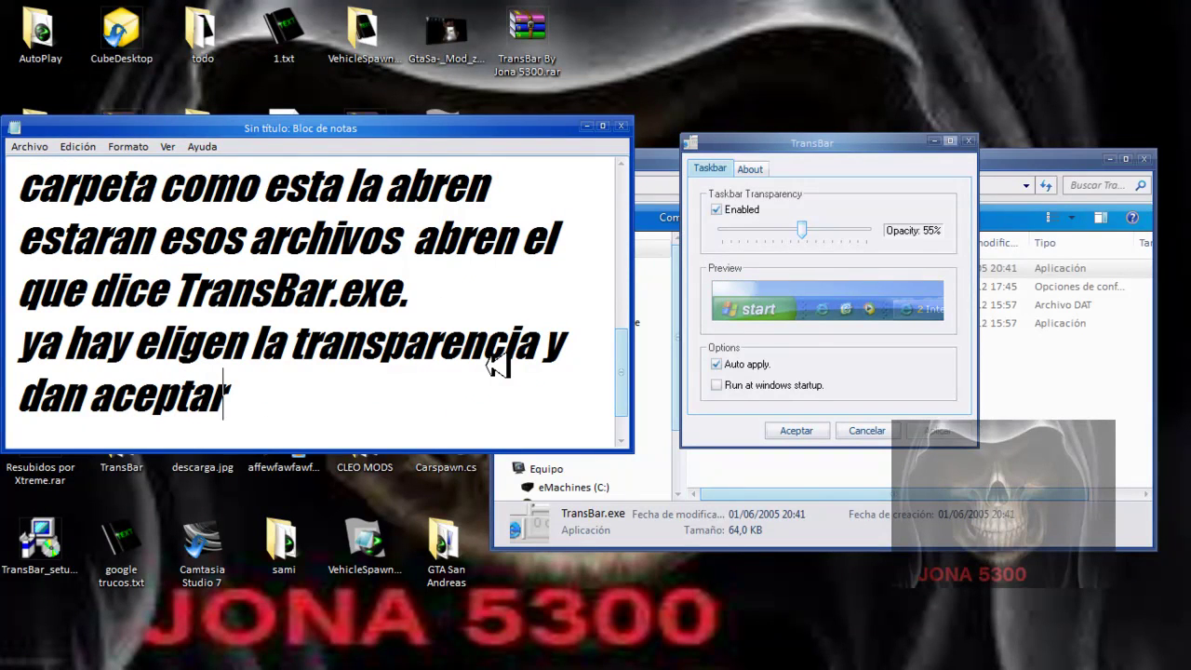
- Minimize the note, adjust the taskbar opacity in TransBar, and apply the change
click(588, 125)
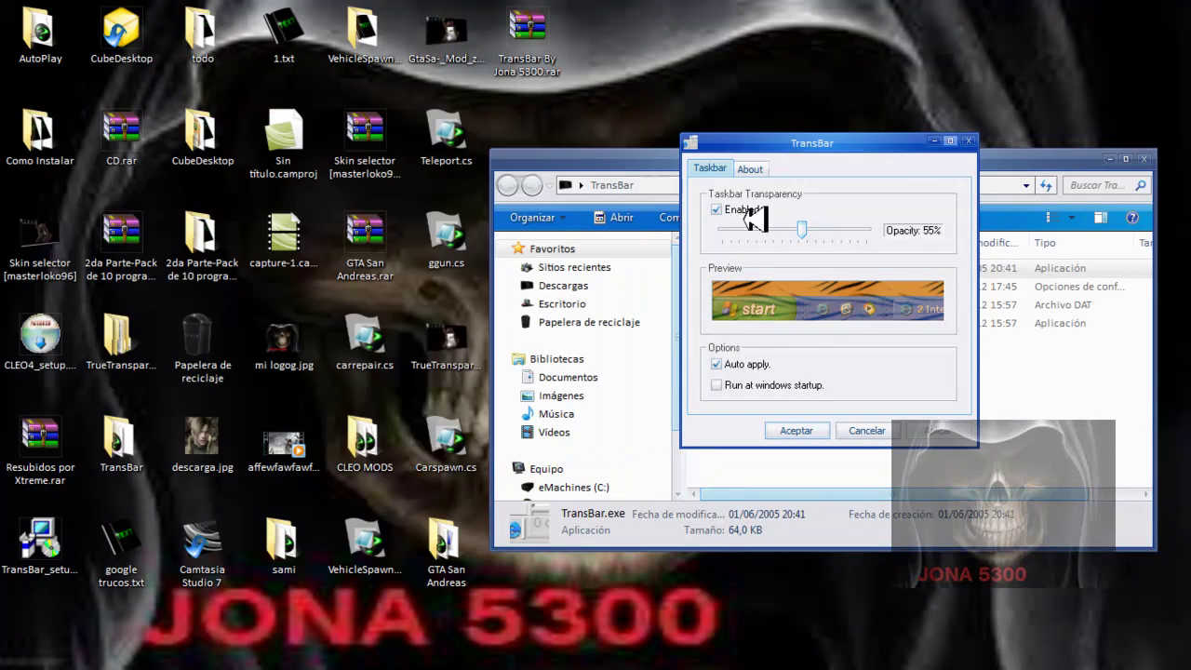
drag(801, 230, 896, 250)
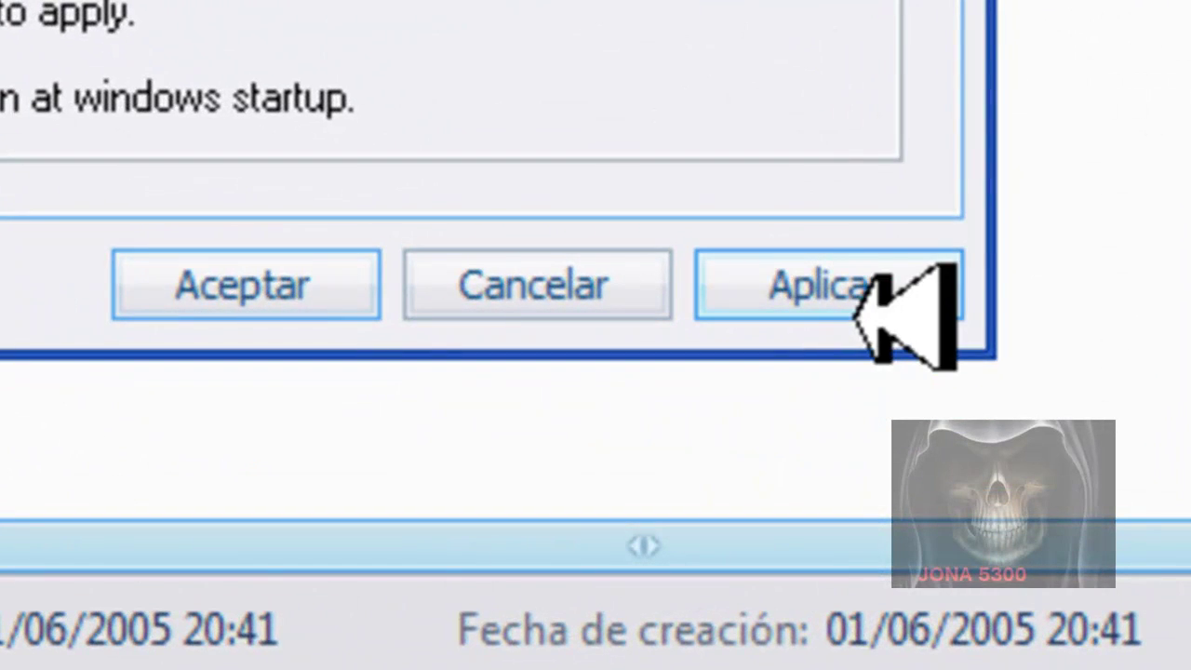
click(855, 286)
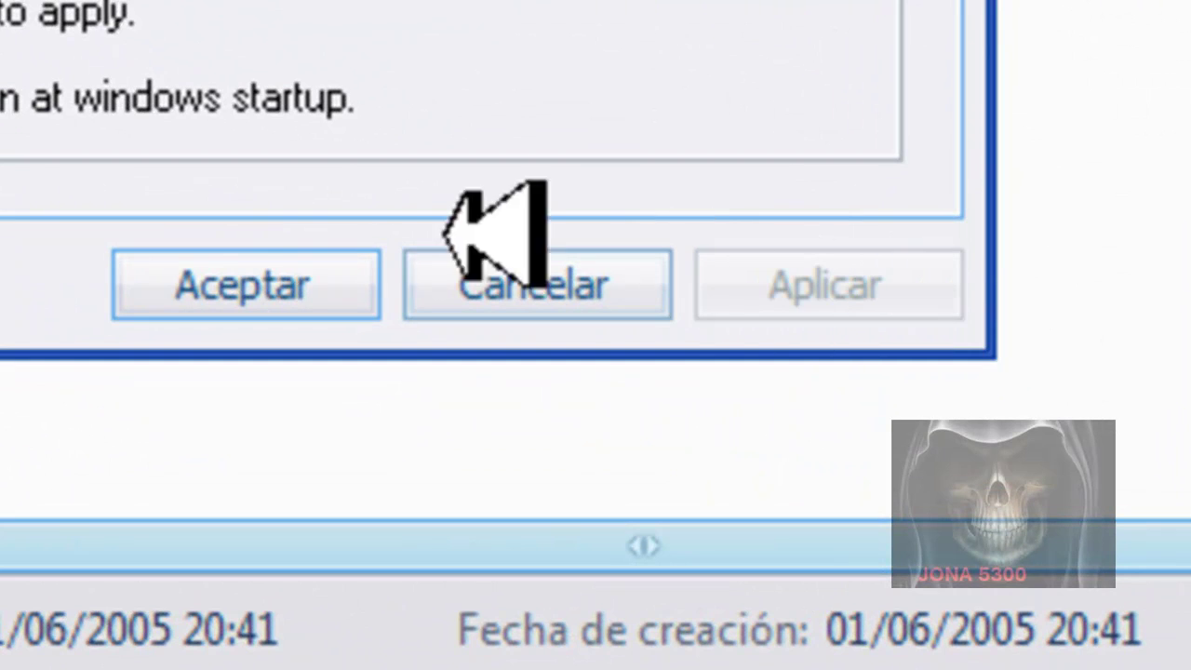
- Accept the TransBar settings to close its dialog, and close the TransBar folder window
click(251, 286)
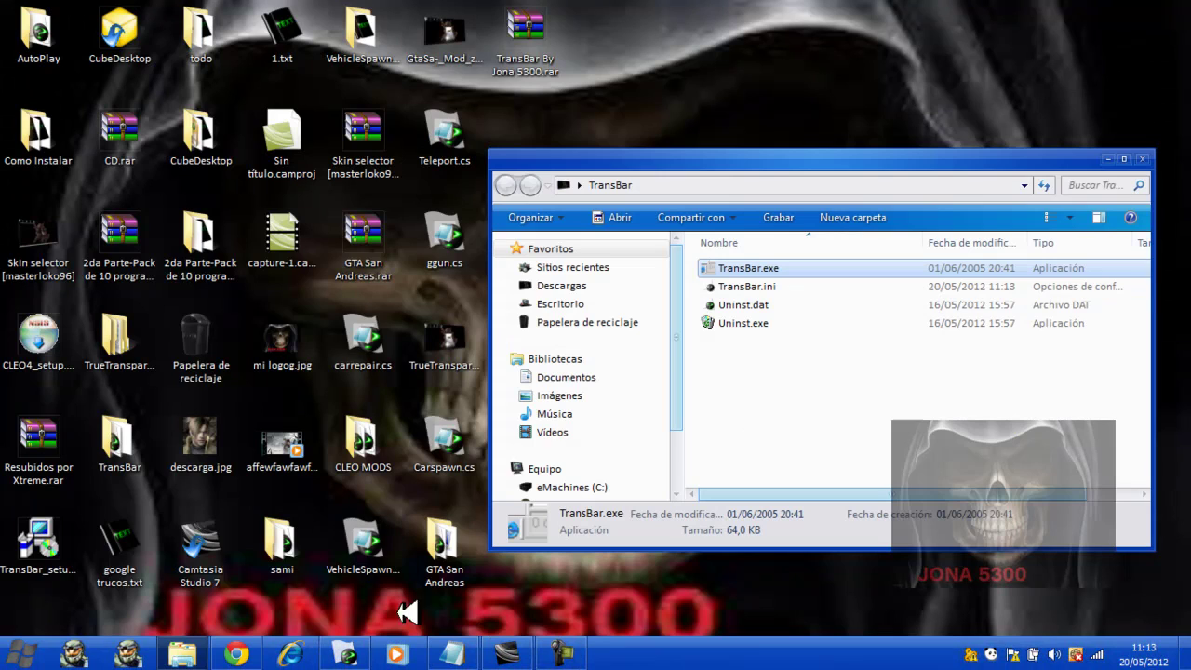
click(1144, 158)
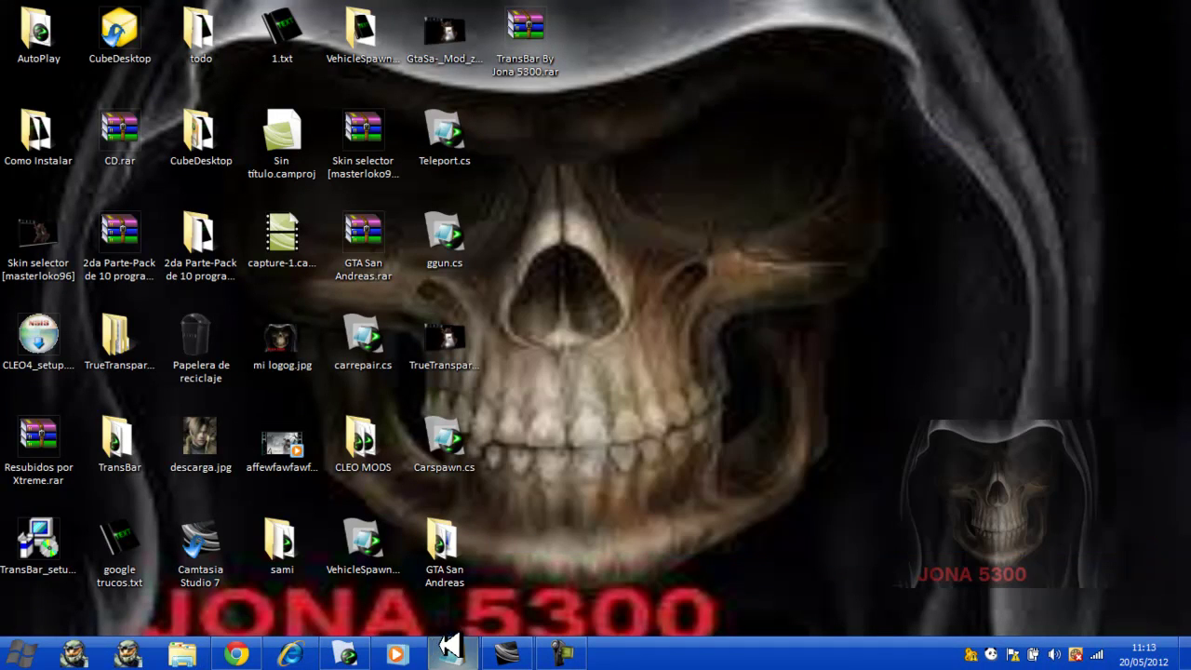
- Restore the note, add "y listo" after "dan aceptar", and write "eso fue todo" on a new line
click(455, 651)
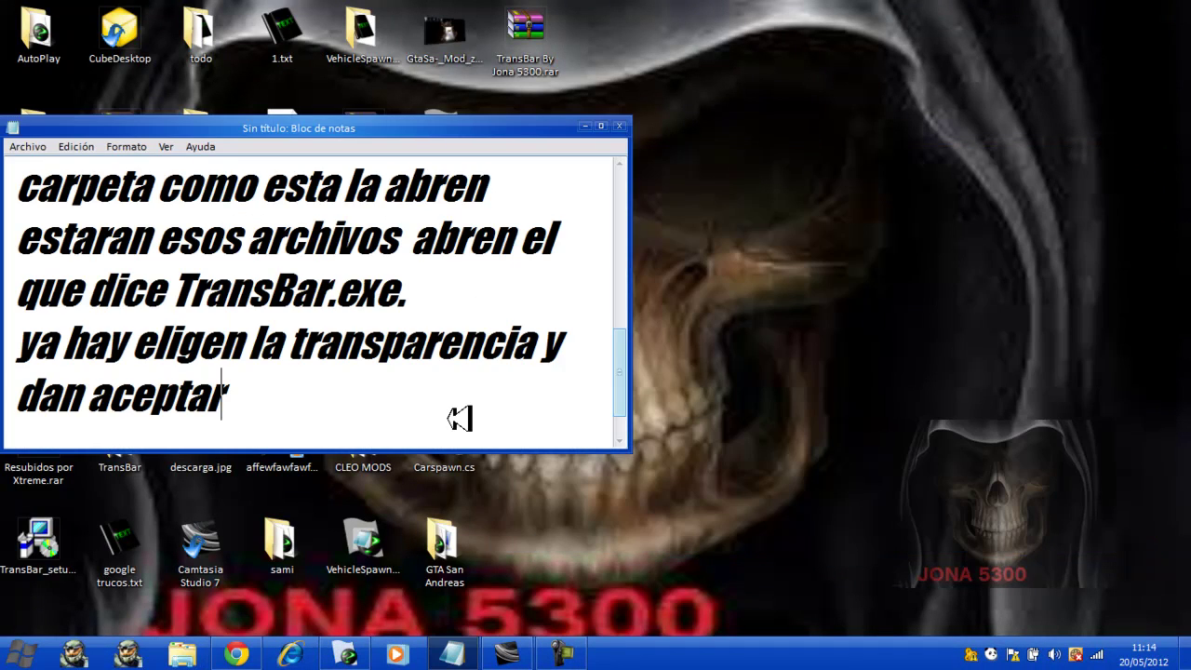
text(y)
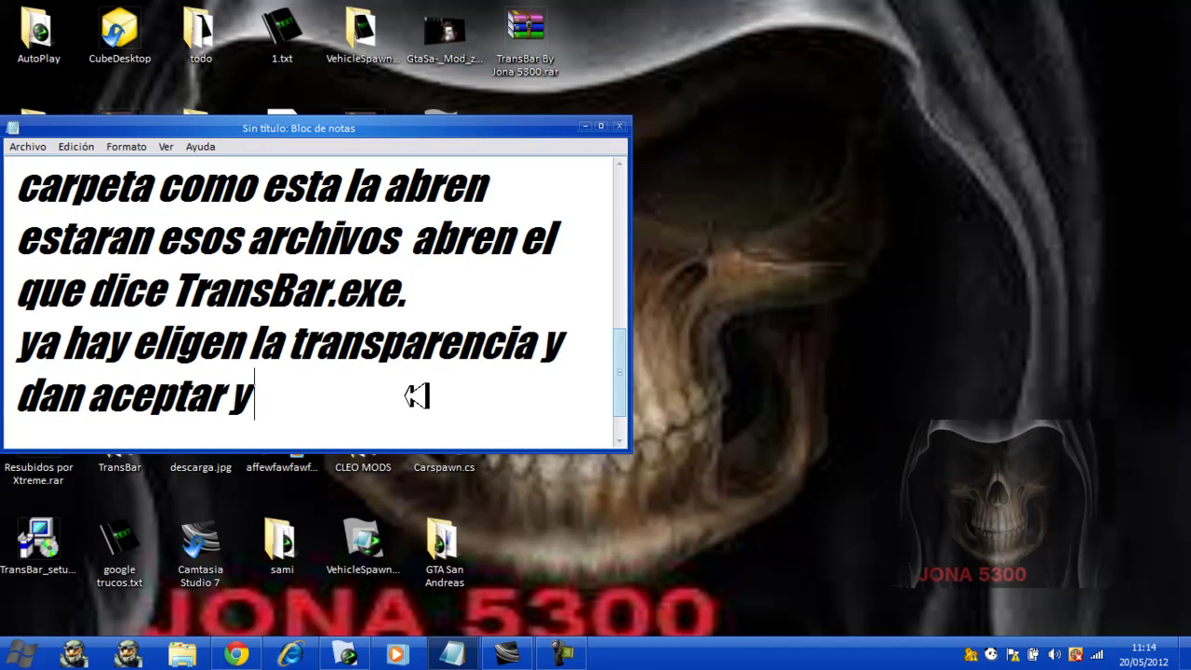
text( lis)
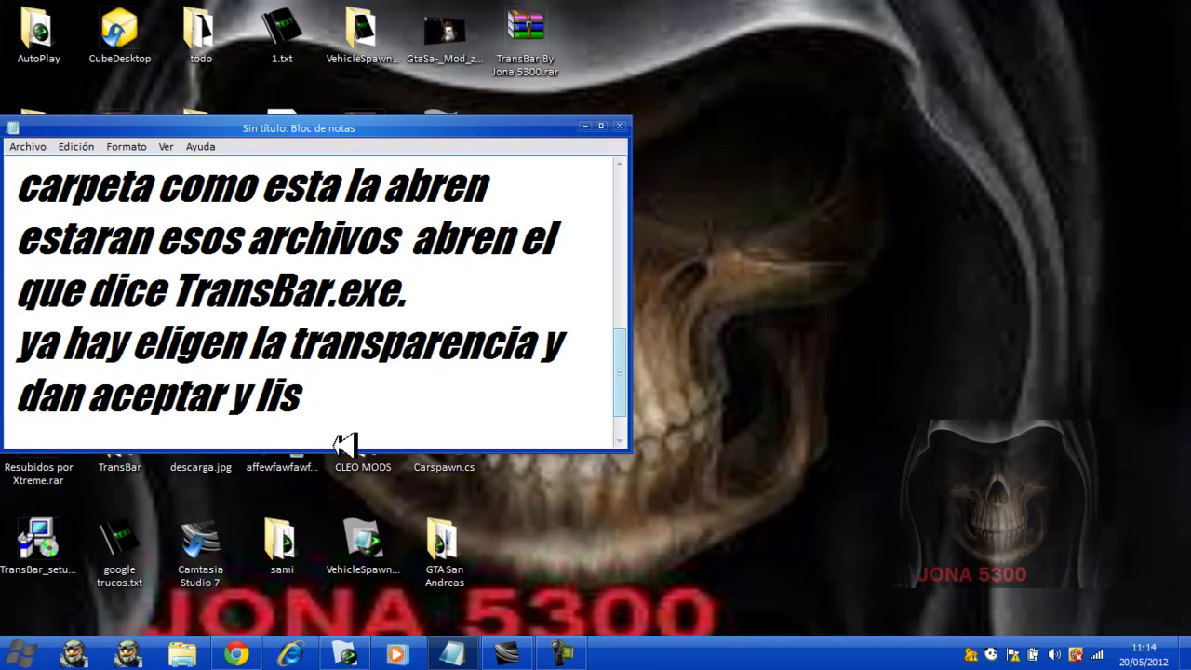
text(to)
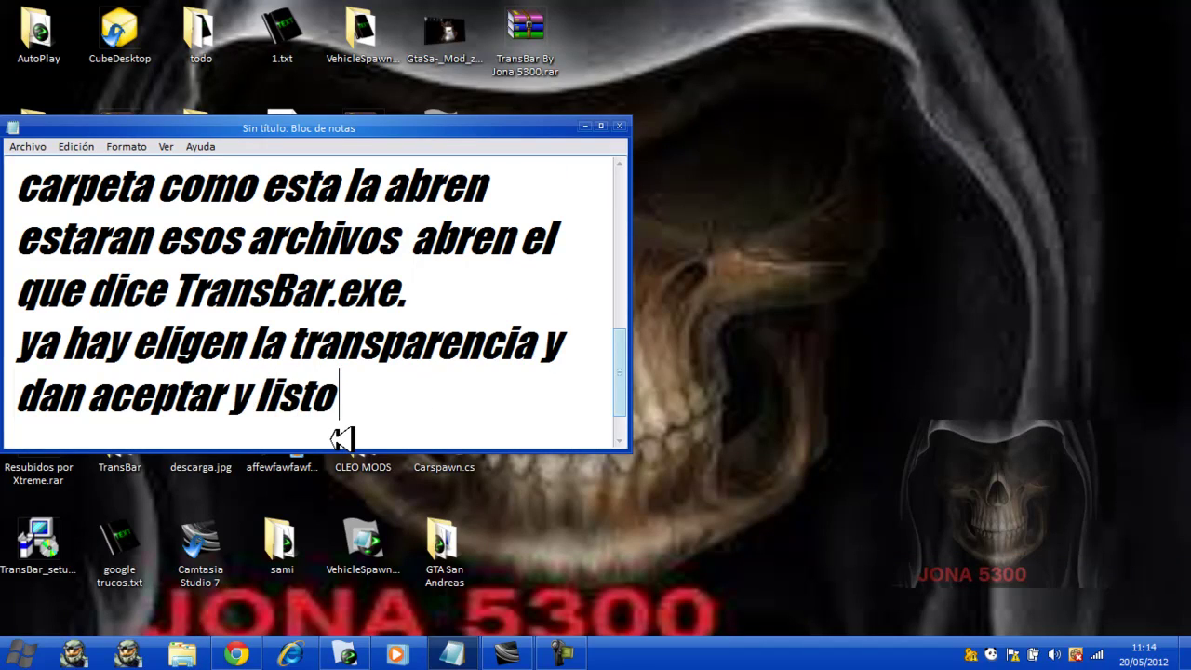
key(Return)
text(es)
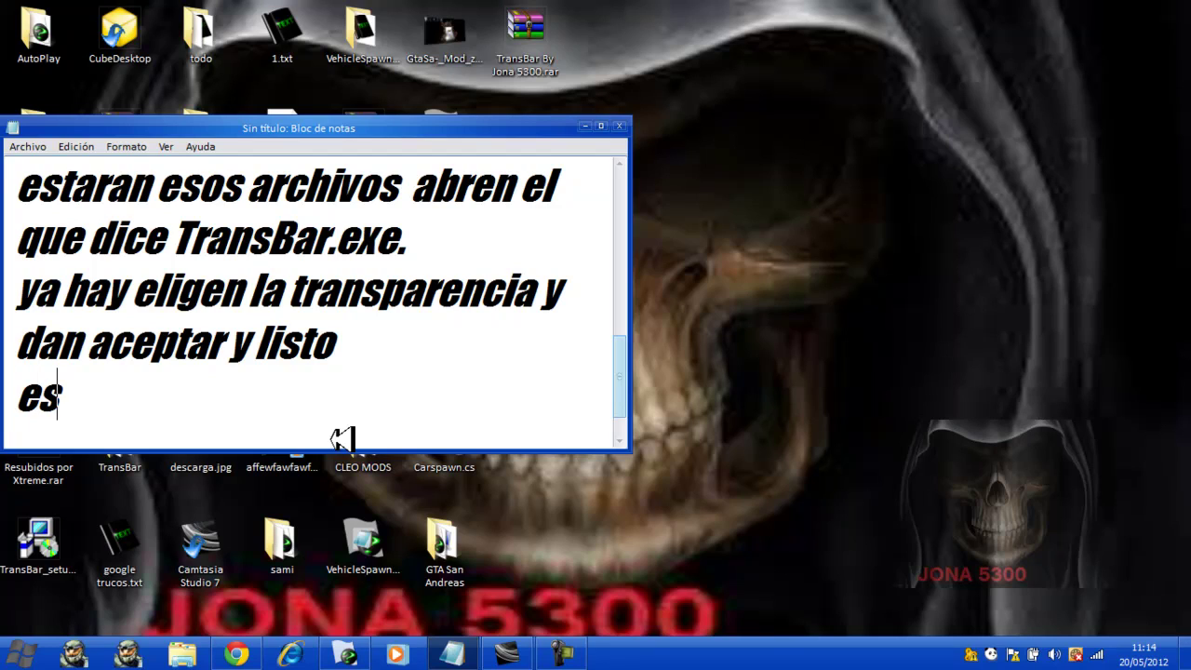
text(o fue)
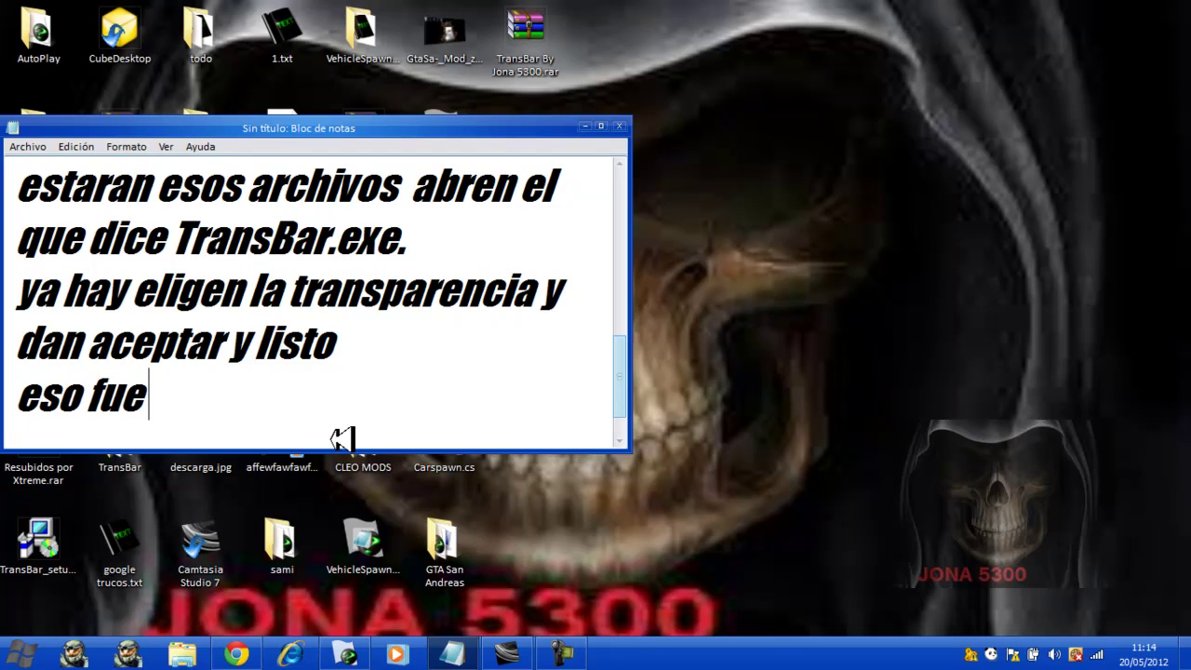
text( todo)
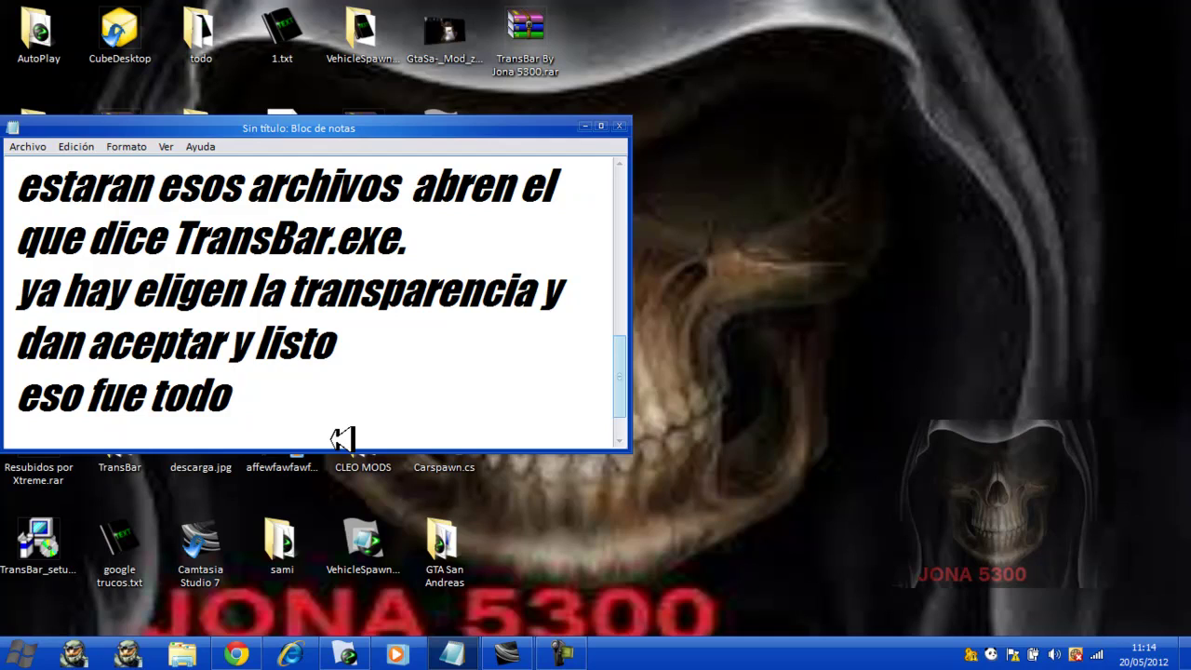
- Write the closing line "COMENTEN Y SUSCRIBANSE" in capitals on a new line below "eso fue todo"
key(Return)
text(C)
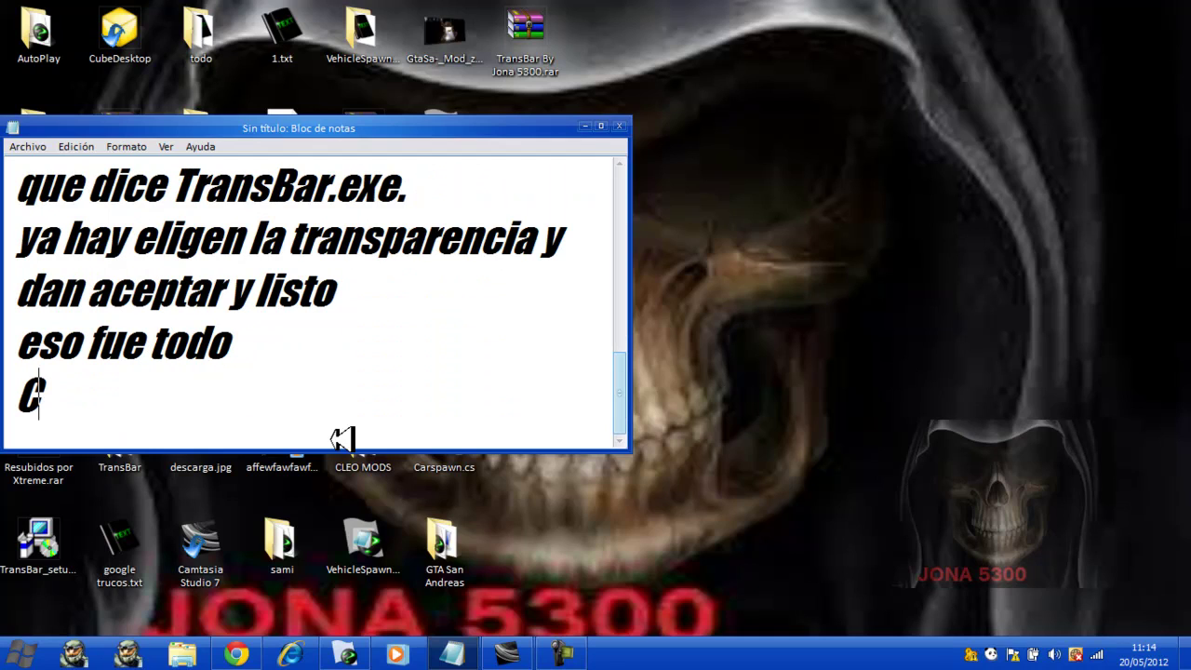
text(OM)
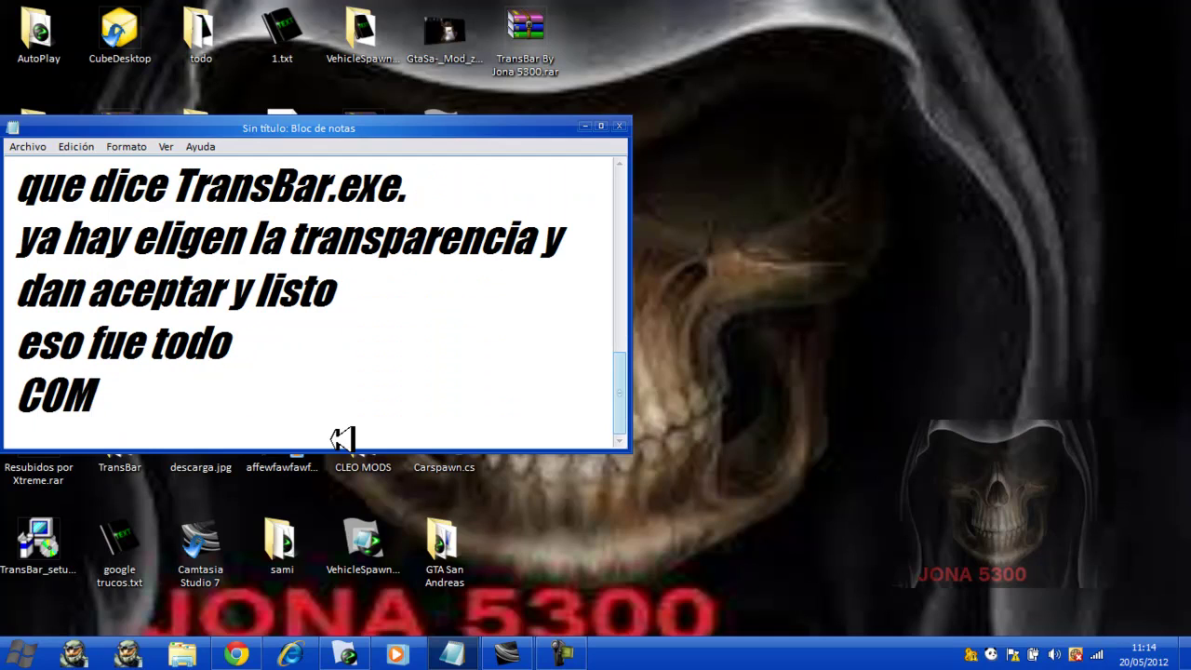
text(ENTEN)
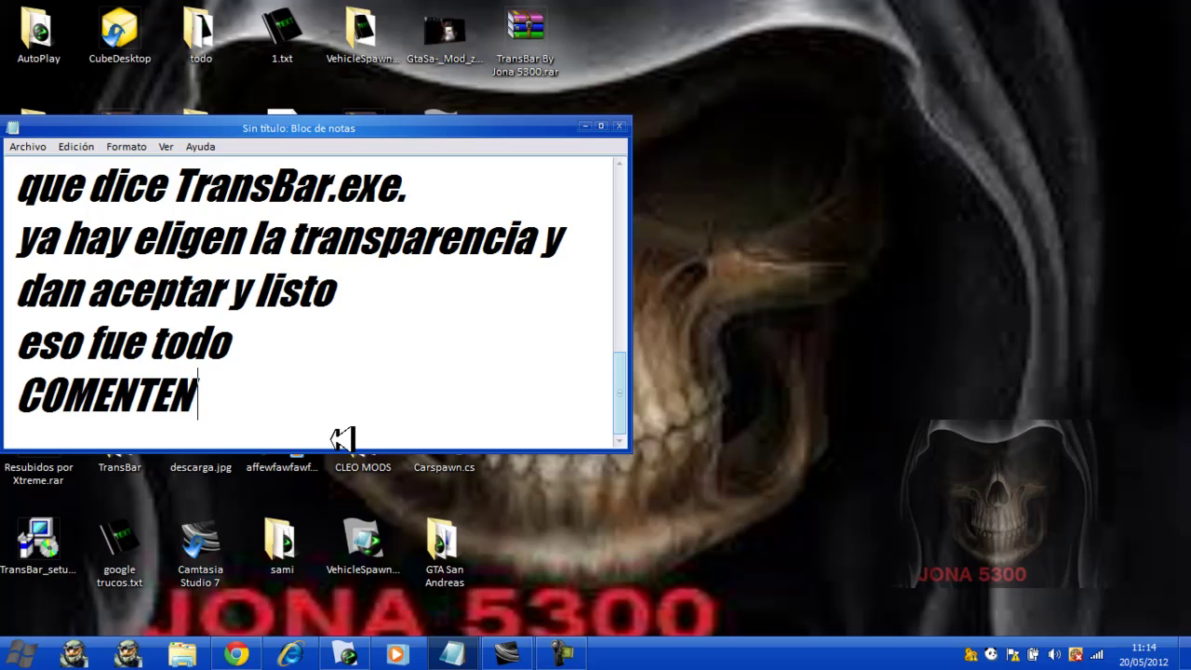
text( Y SUSCRI)
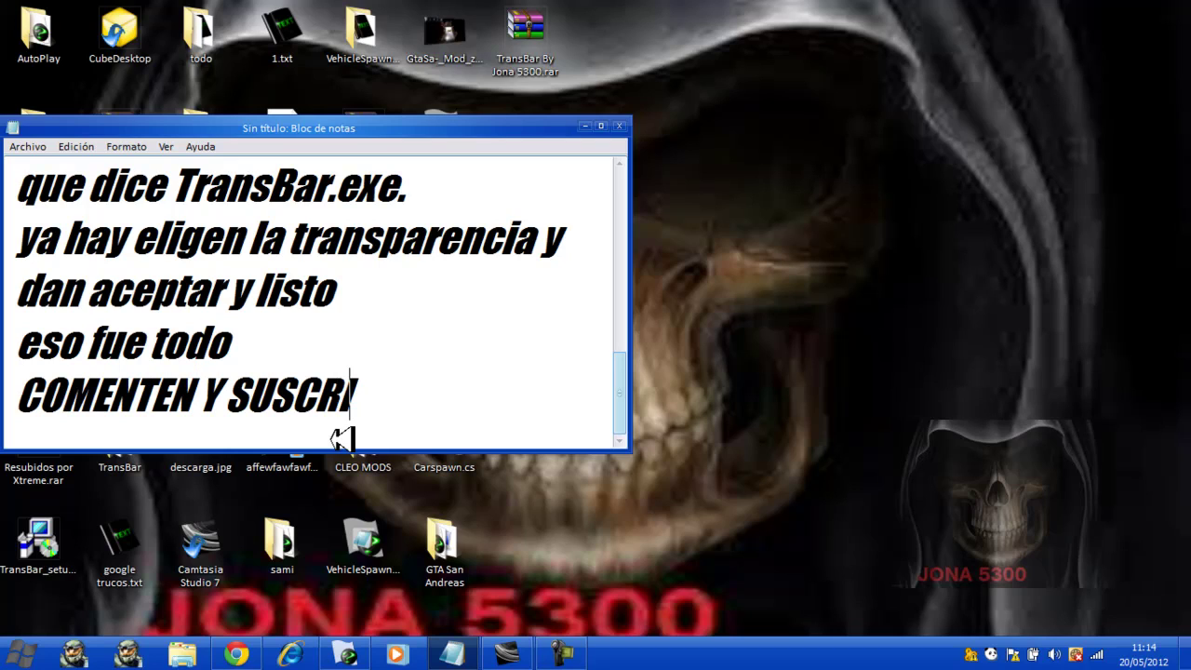
text(BANSE)
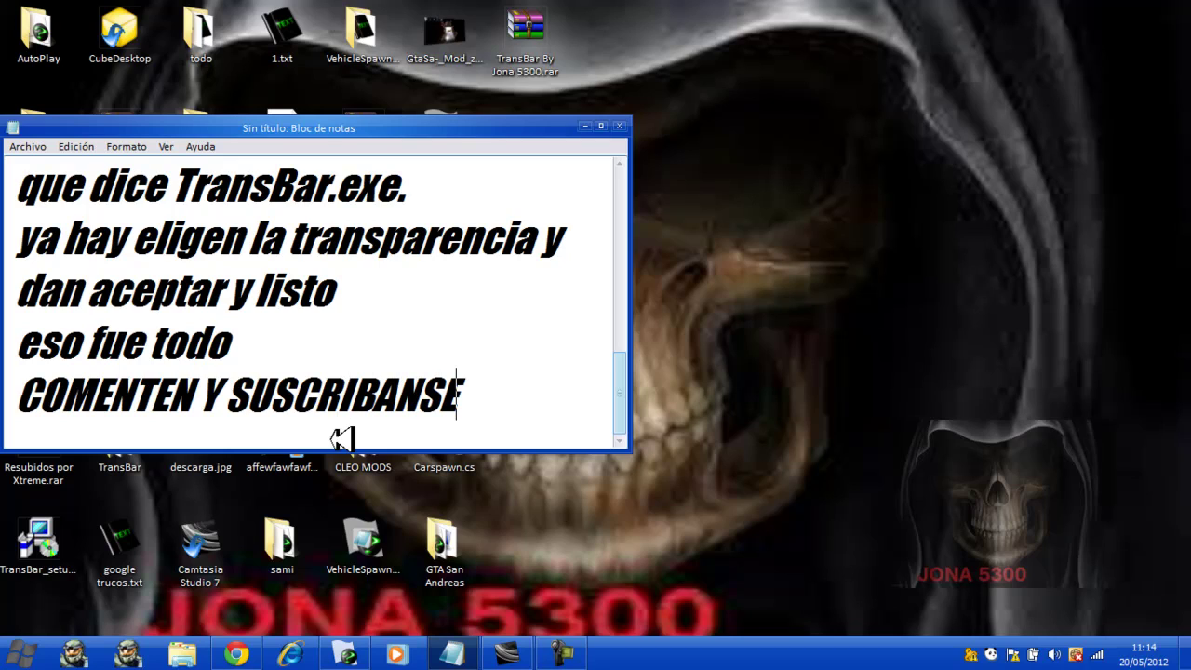
click(580, 654)
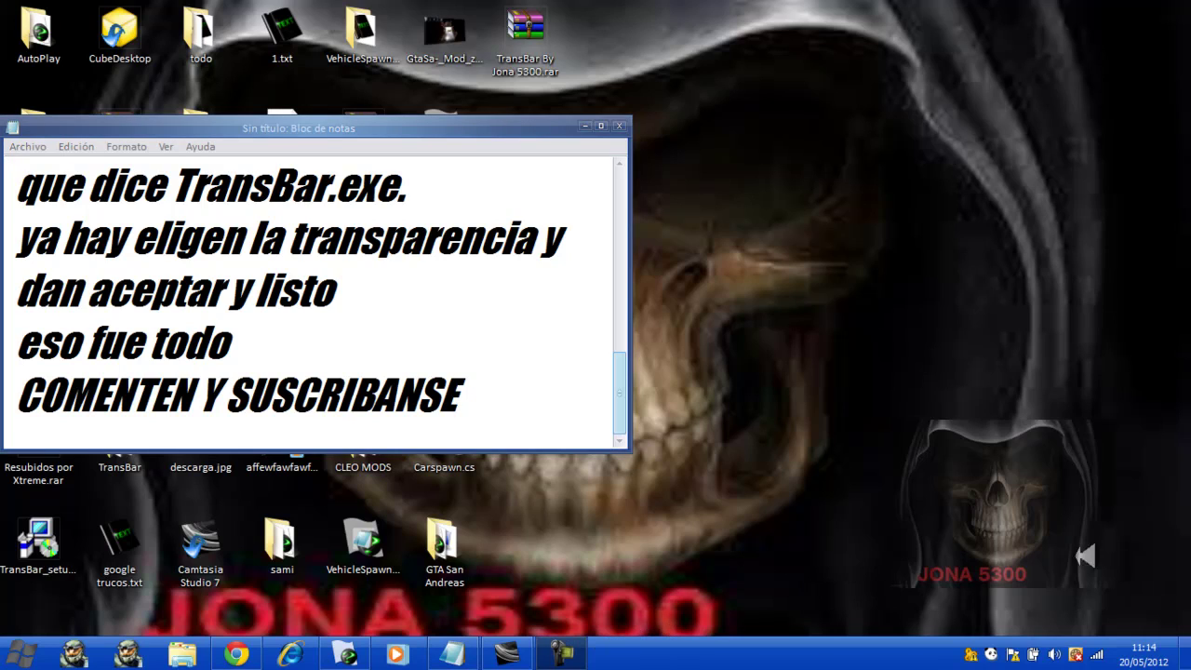